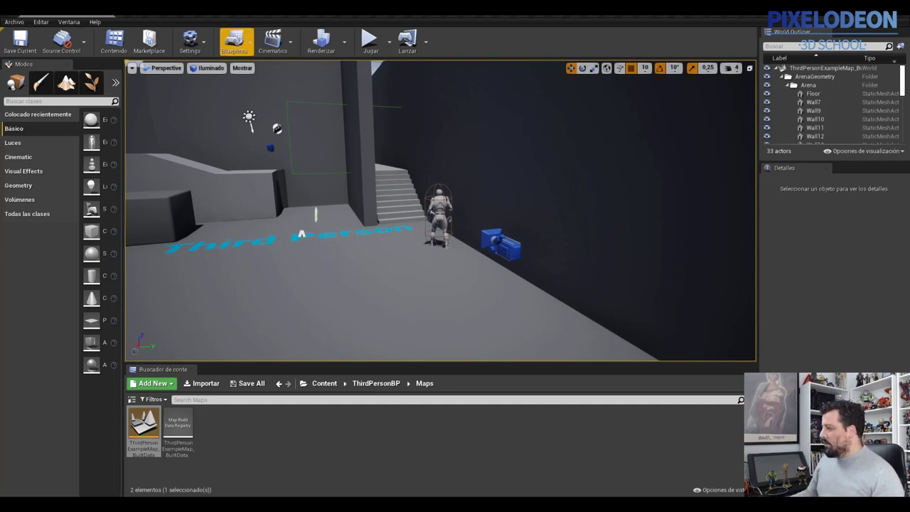
- Play-test the level by running the character around the arena, then return to editing
left_click(370, 48)
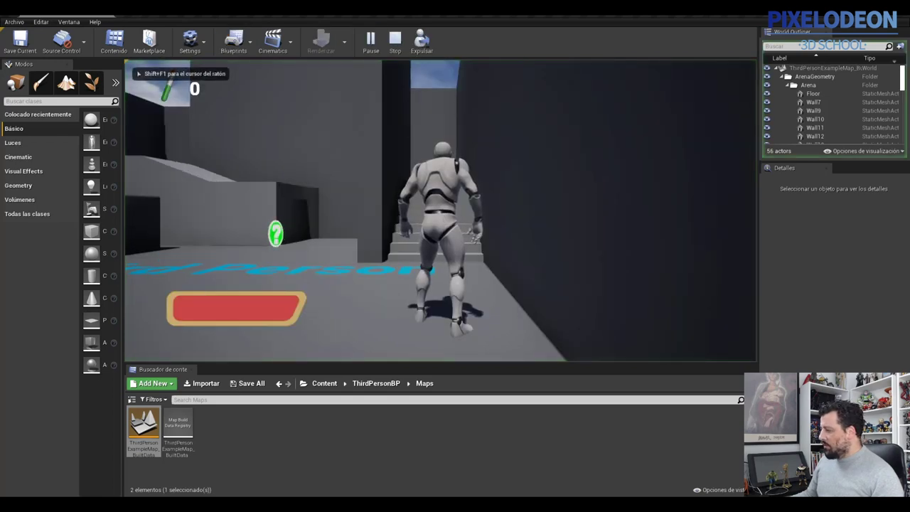
key("w")
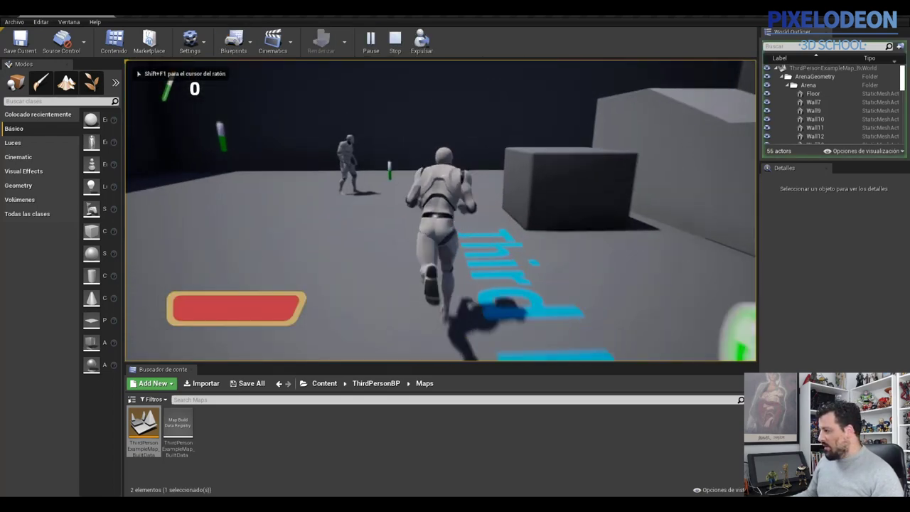
key("w")
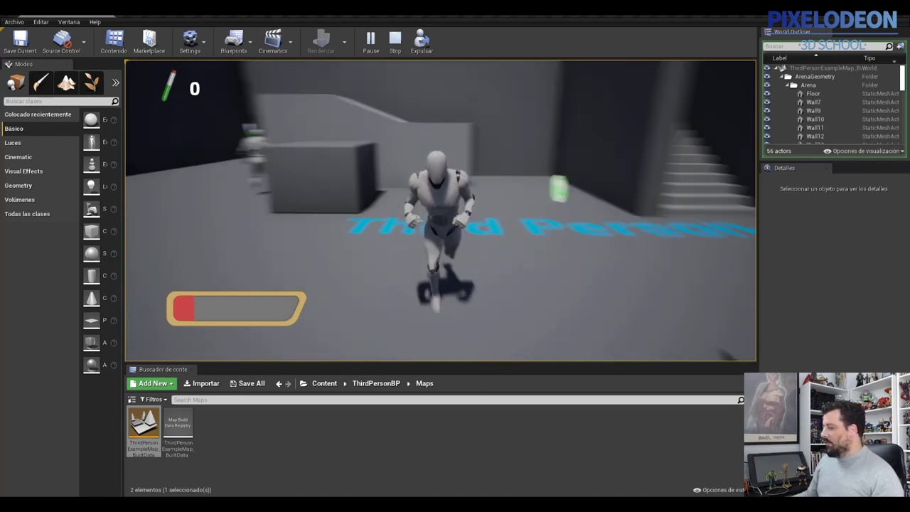
key("Escape")
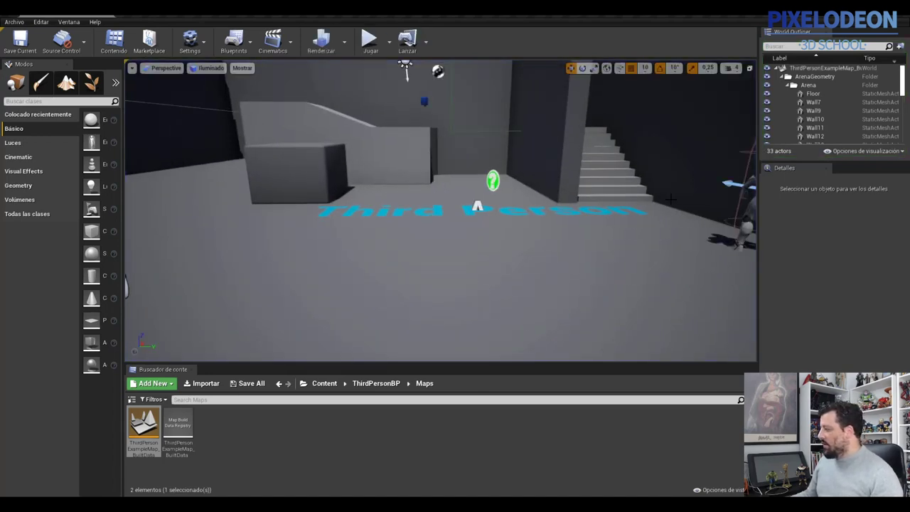
key("Left")
key("Right")
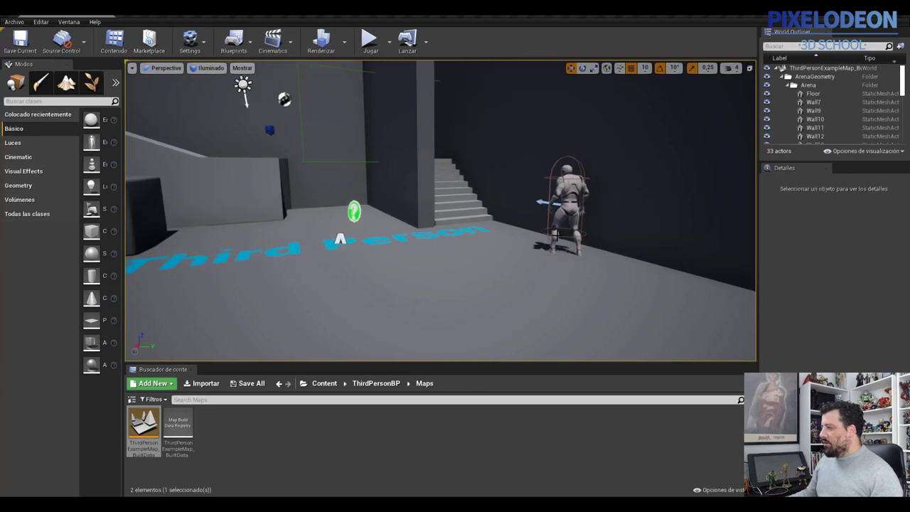
key("Down")
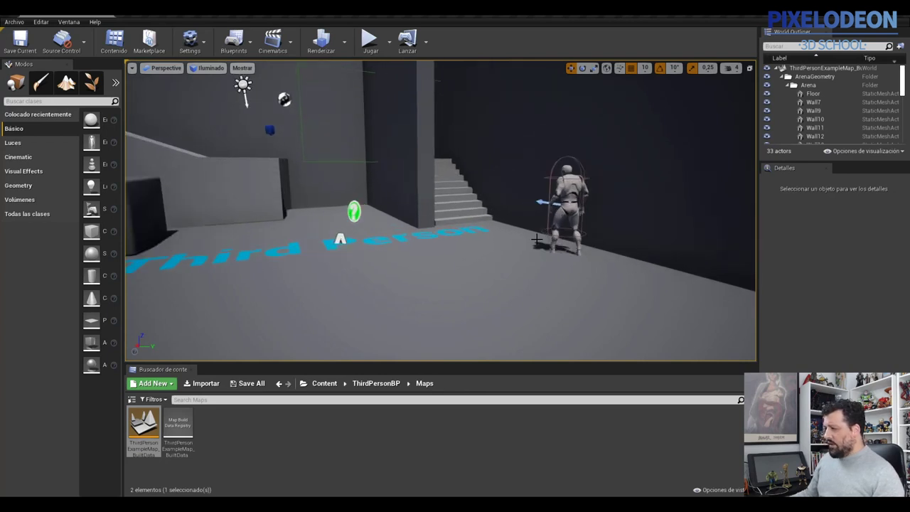
key("Up")
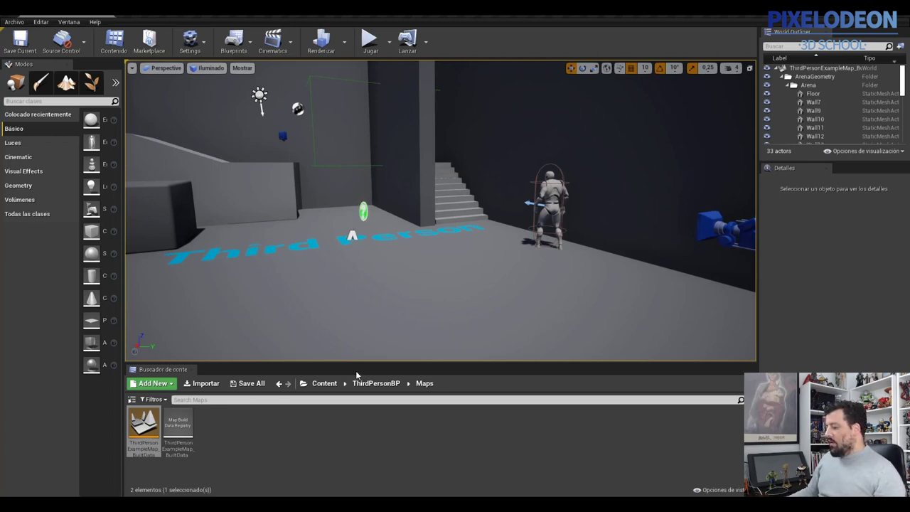
- In Content > ThirdPersonBP > Maps, rename ThirdPersonExampleMap to Nivel1
left_click(375, 383)
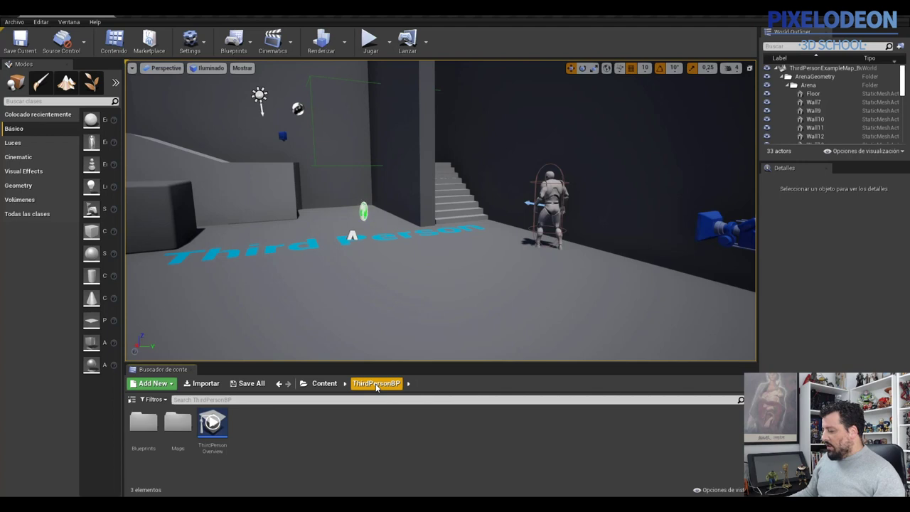
left_click(324, 383)
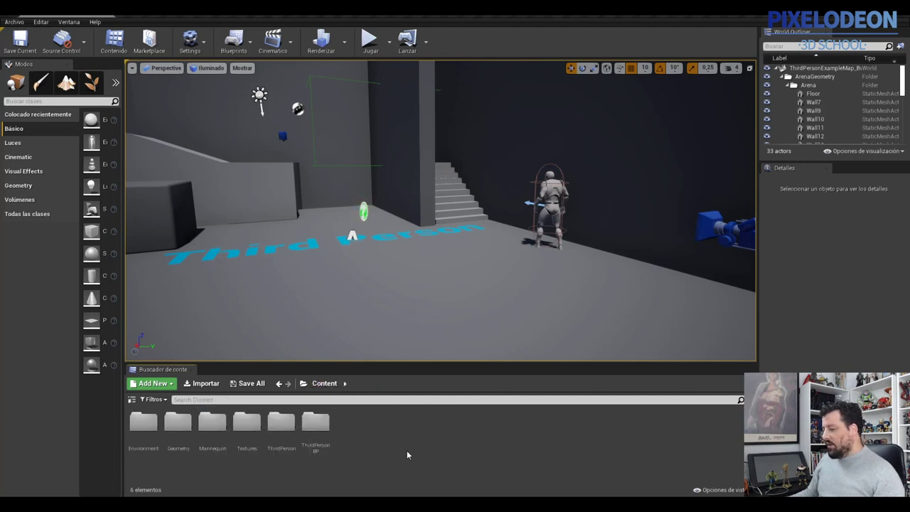
left_click(319, 428)
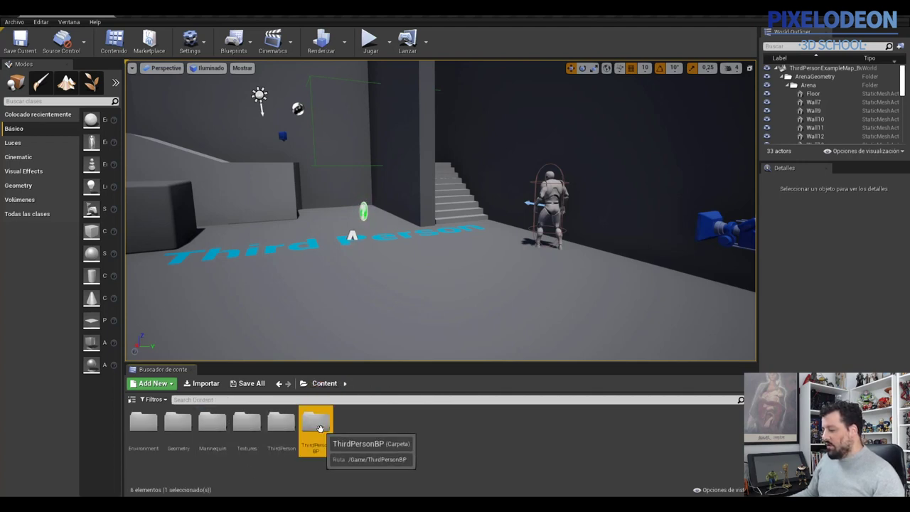
double_click(319, 428)
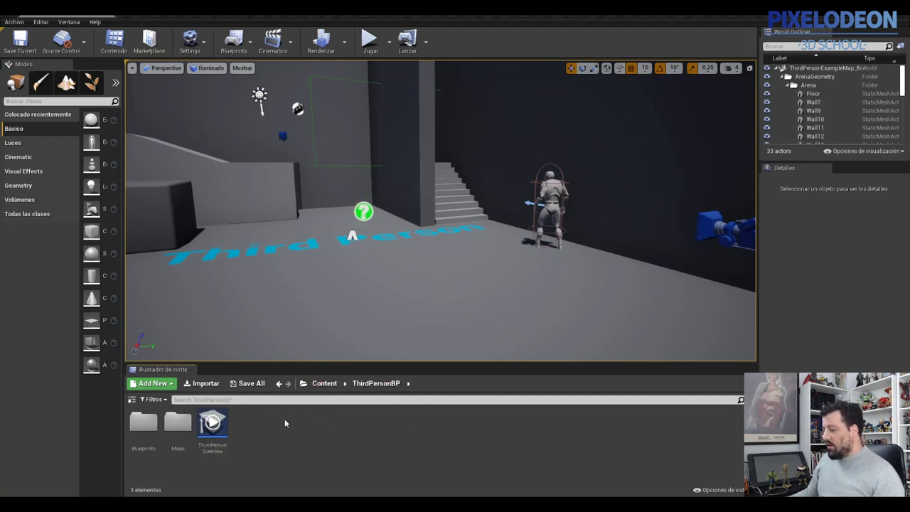
double_click(179, 423)
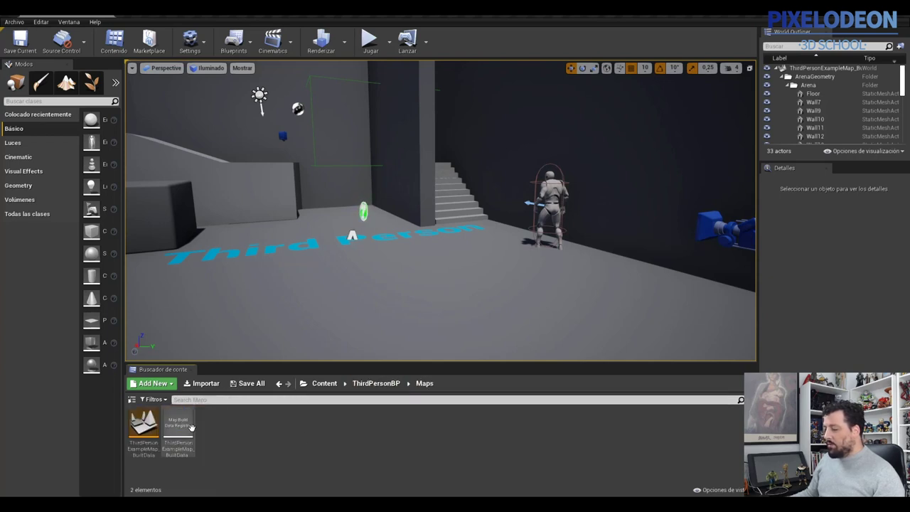
left_click(153, 433)
left_click(164, 446)
type("Nivel1")
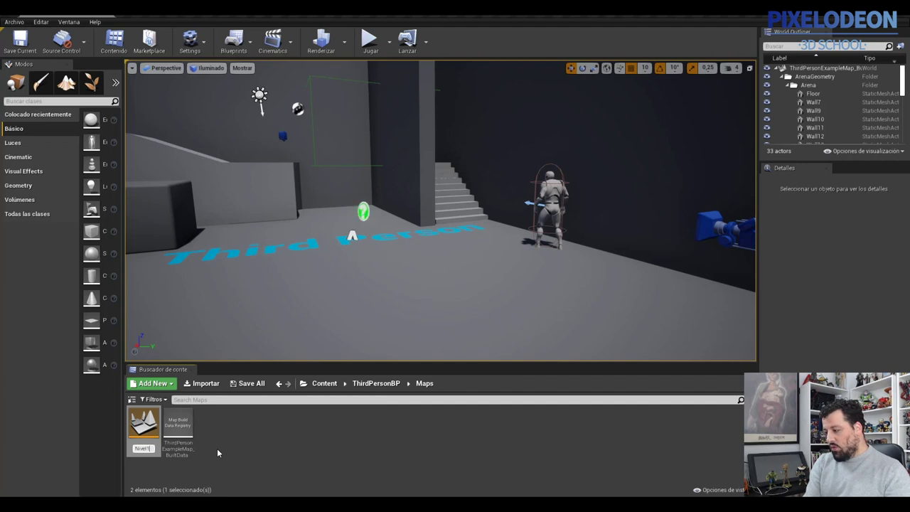
key("Return")
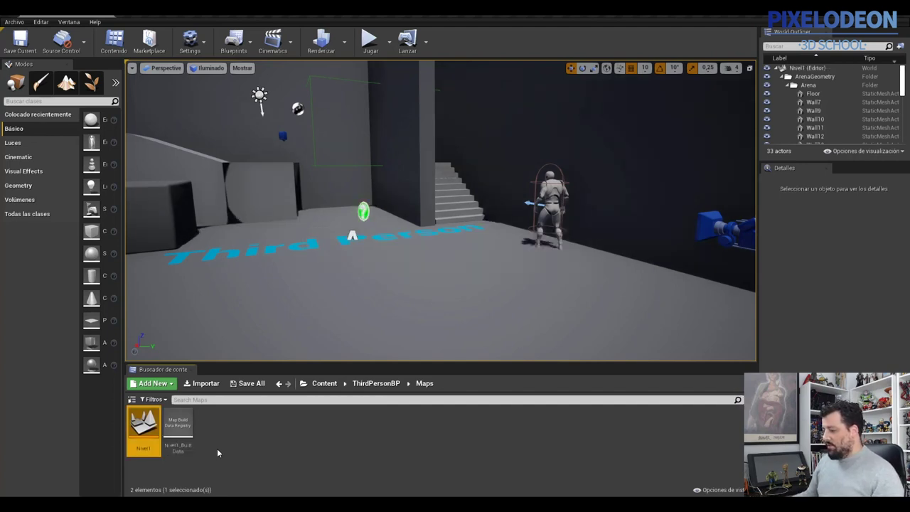
left_click(257, 433)
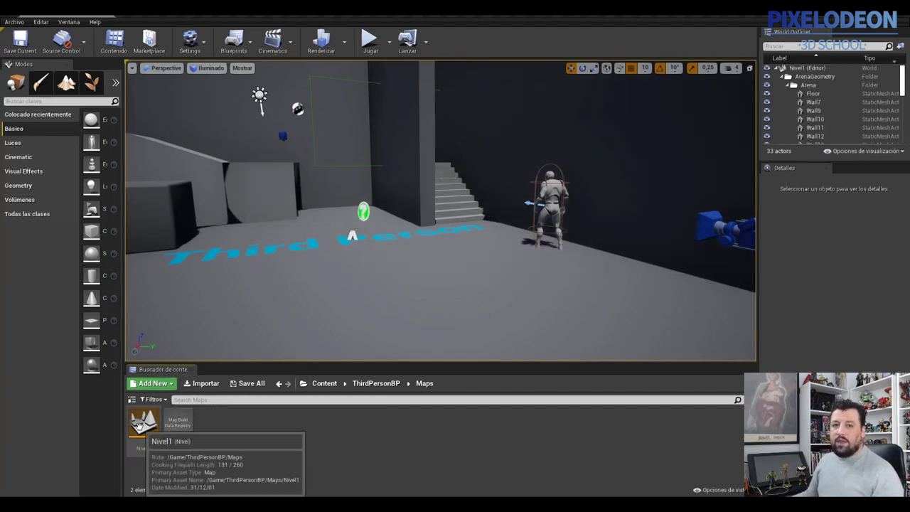
- Create a new level asset named MenuPrincipal in the Maps folder
right_click(211, 420)
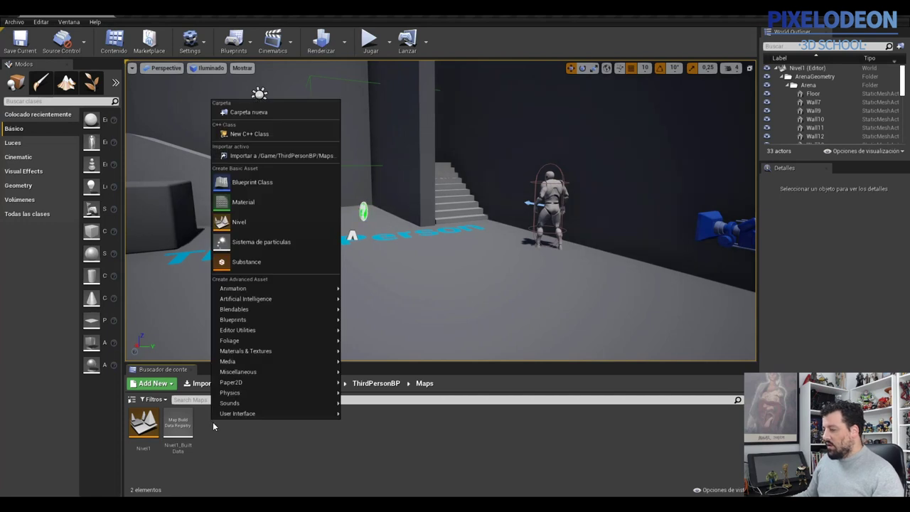
left_click(265, 221)
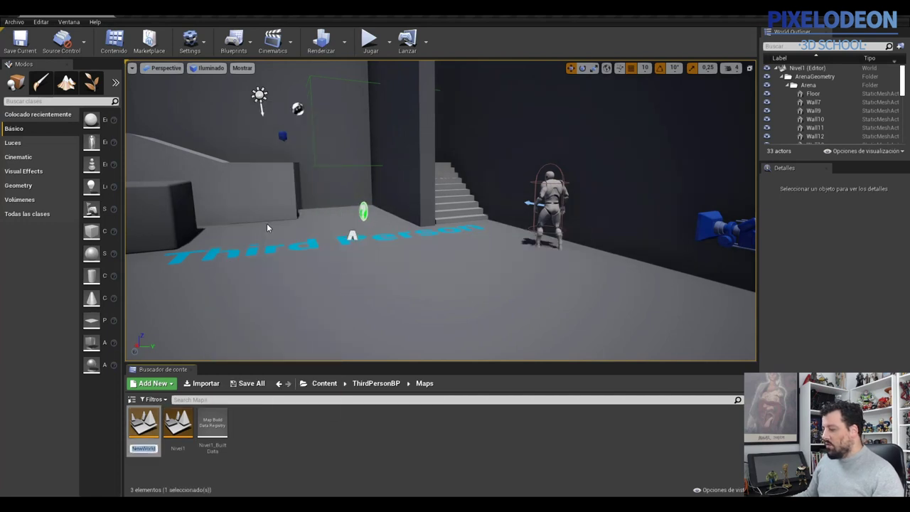
type("MenuPrinc")
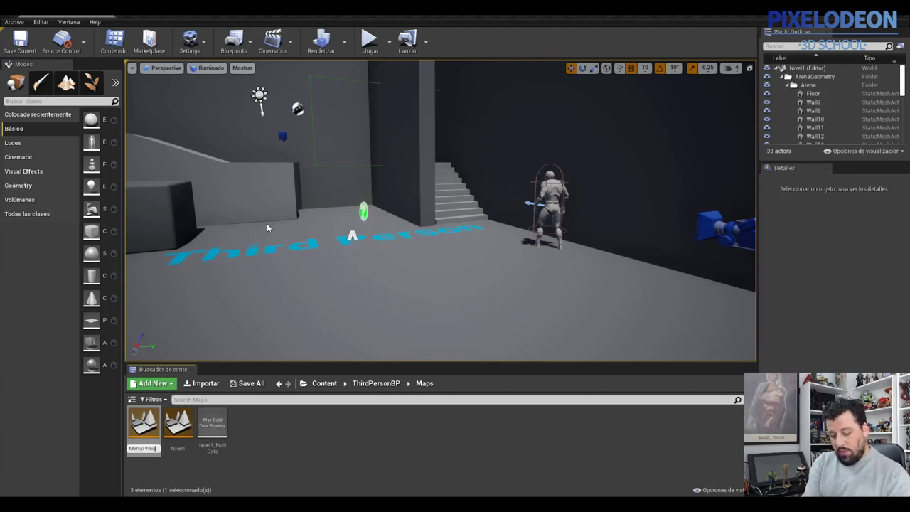
key("Return")
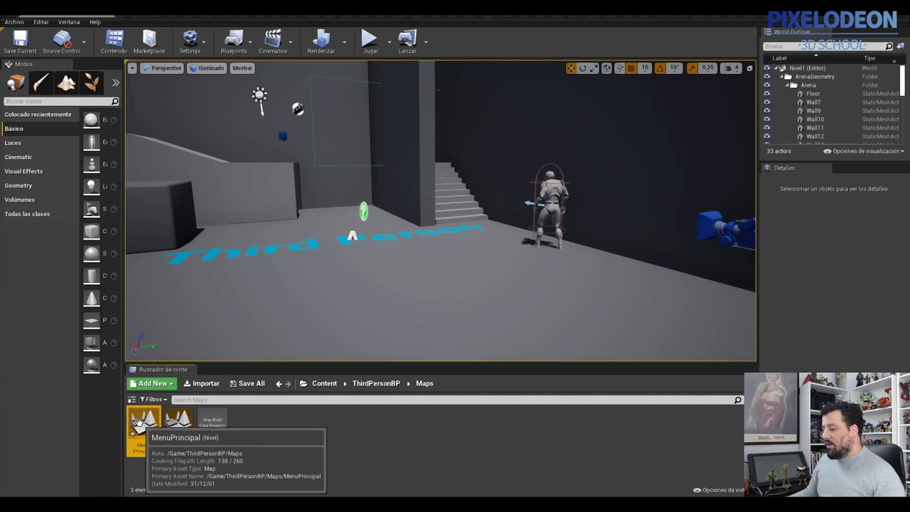
- Open the MenuPrincipal level, saving pending content when prompted
double_click(140, 423)
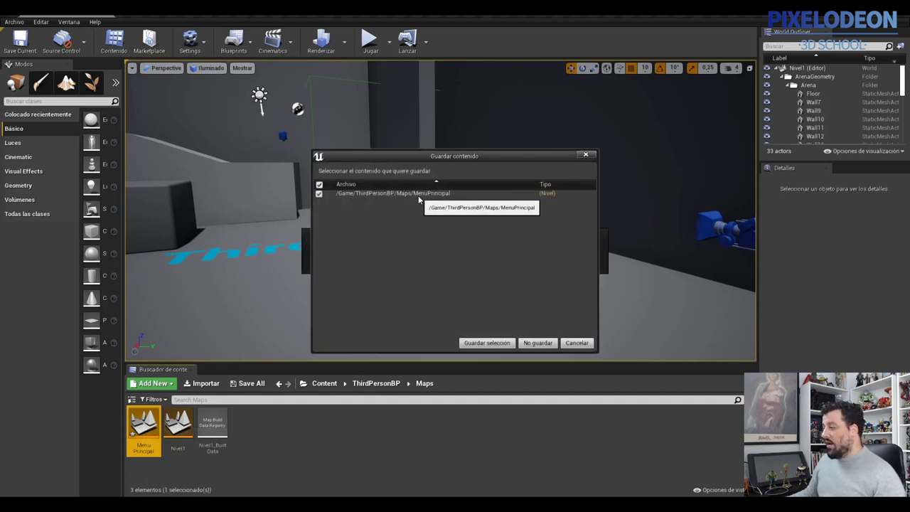
left_click(487, 342)
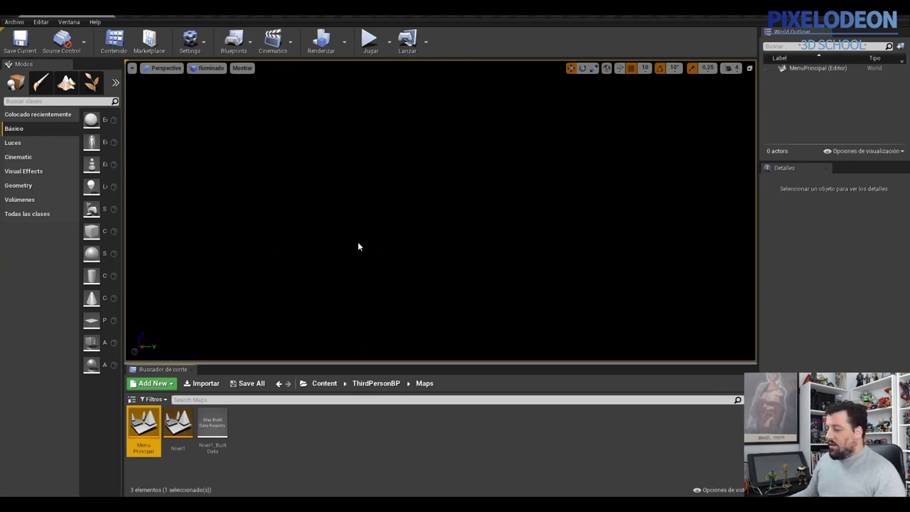
left_click(367, 384)
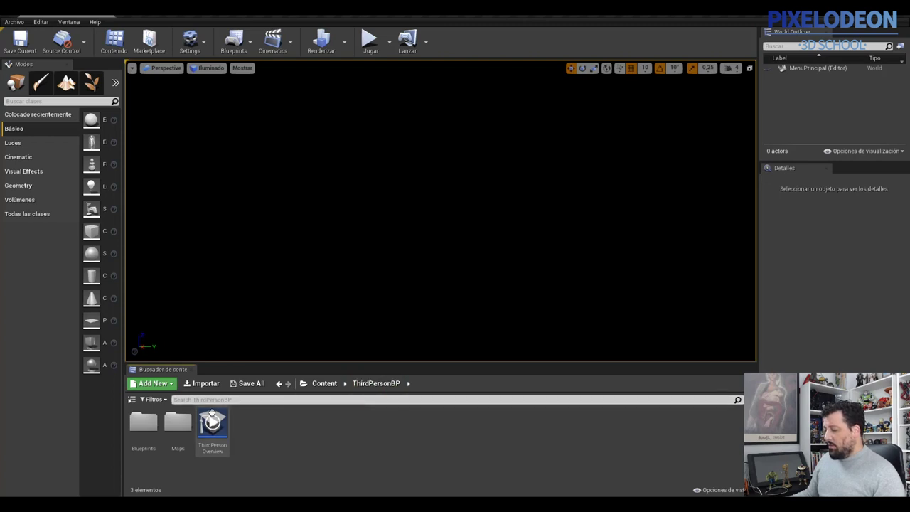
- In ThirdPersonBP > Blueprints, create widget blueprint HUD_MenuPrincipal and open it maximized in the editor
double_click(143, 424)
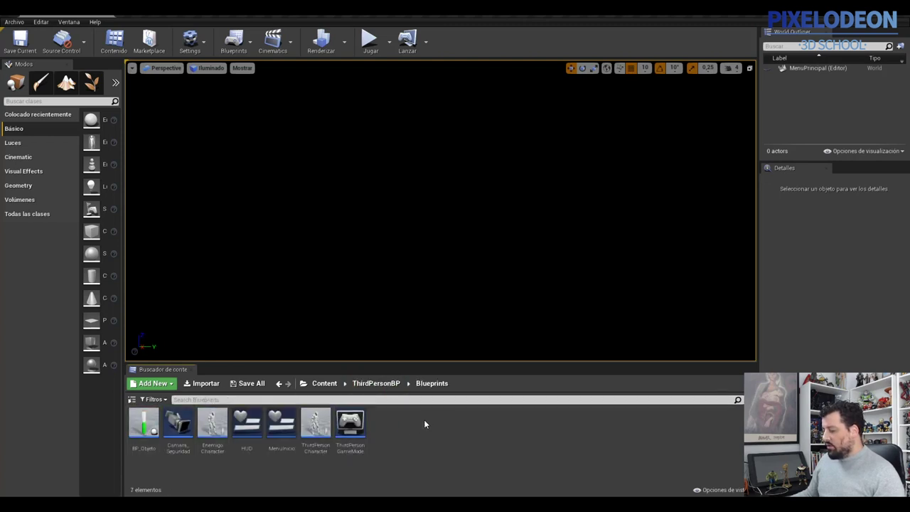
right_click(424, 420)
mouse_move(459, 415)
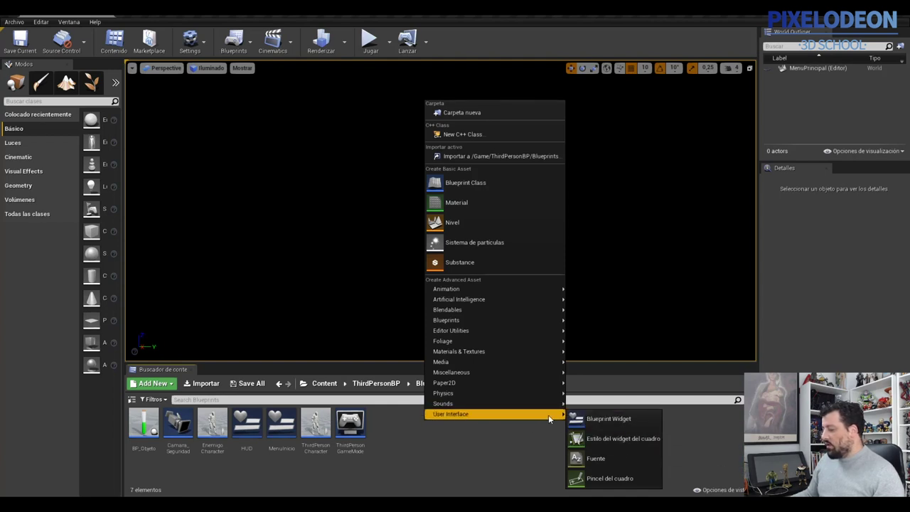
left_click(597, 418)
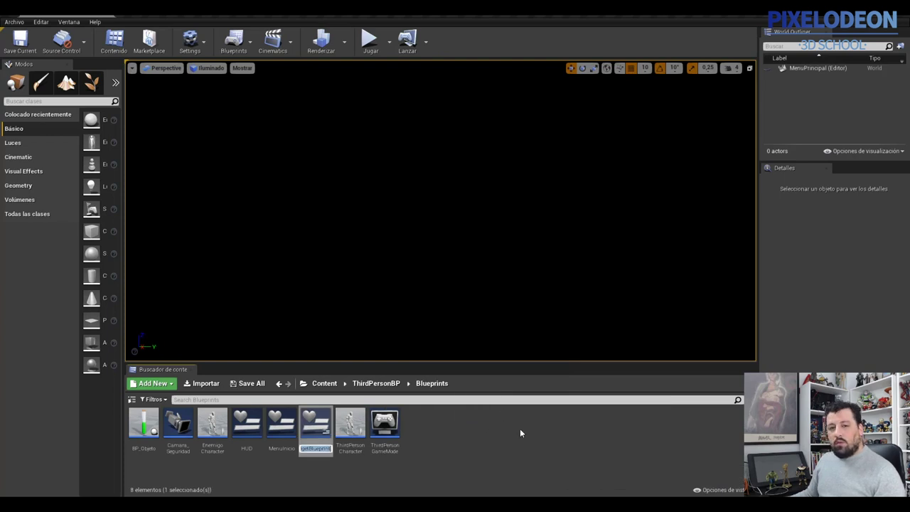
type("MUD")
type("_M")
type("enuPrincipal")
type("_")
key("Return")
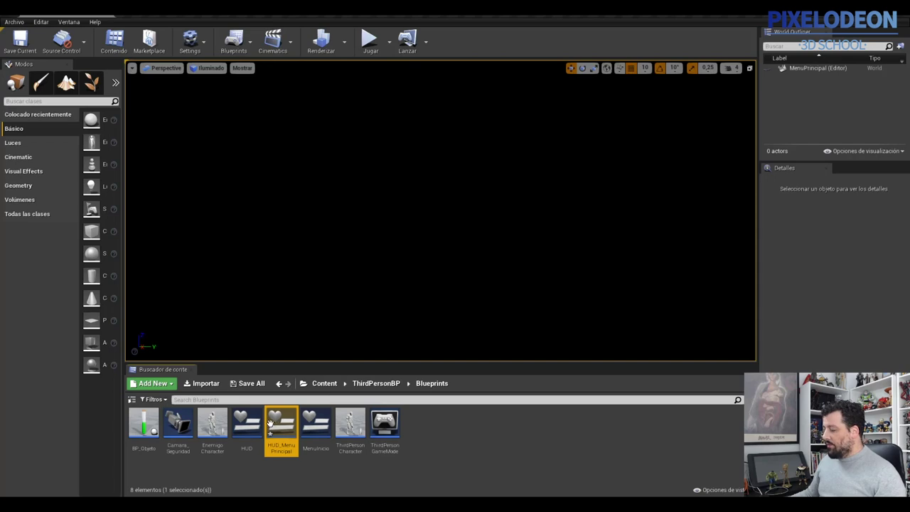
double_click(282, 431)
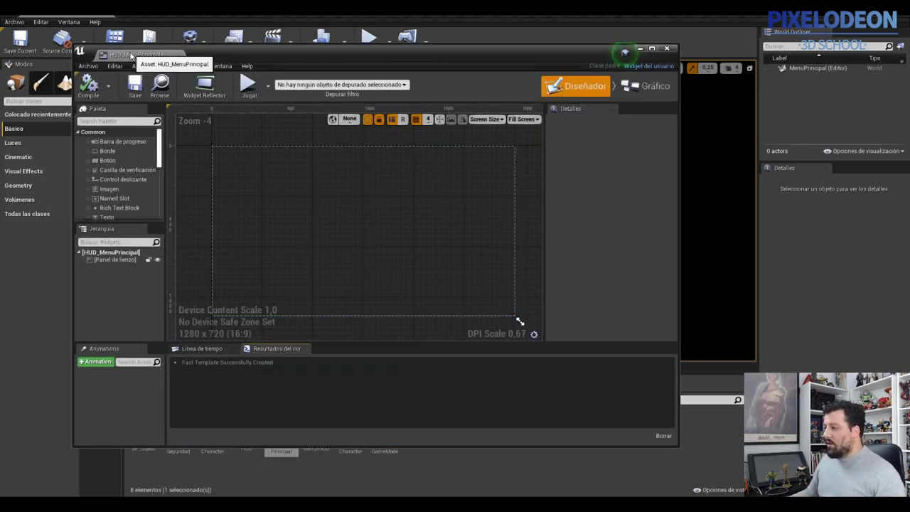
double_click(131, 56)
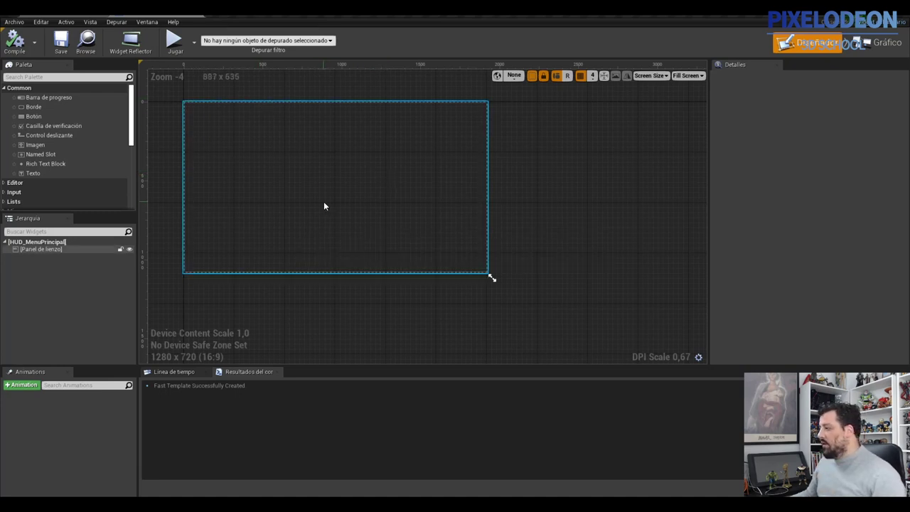
- Add an image widget to the canvas panel and name it Fondo
right_click_drag(325, 197, 393, 224)
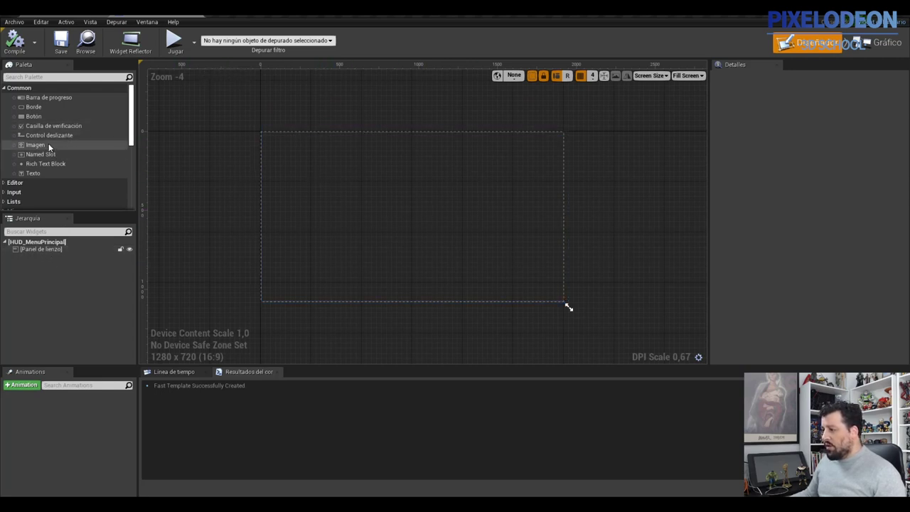
left_click_drag(37, 147, 45, 253)
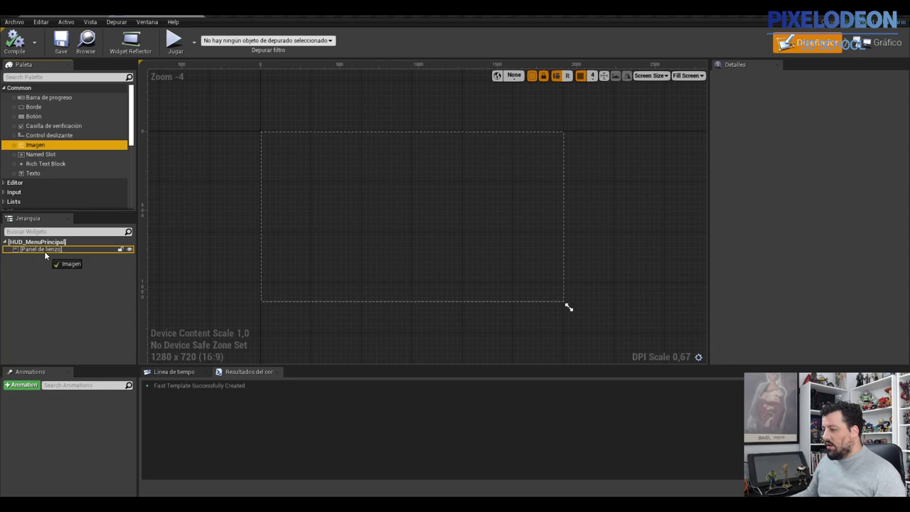
left_click_drag(44, 251, 44, 248)
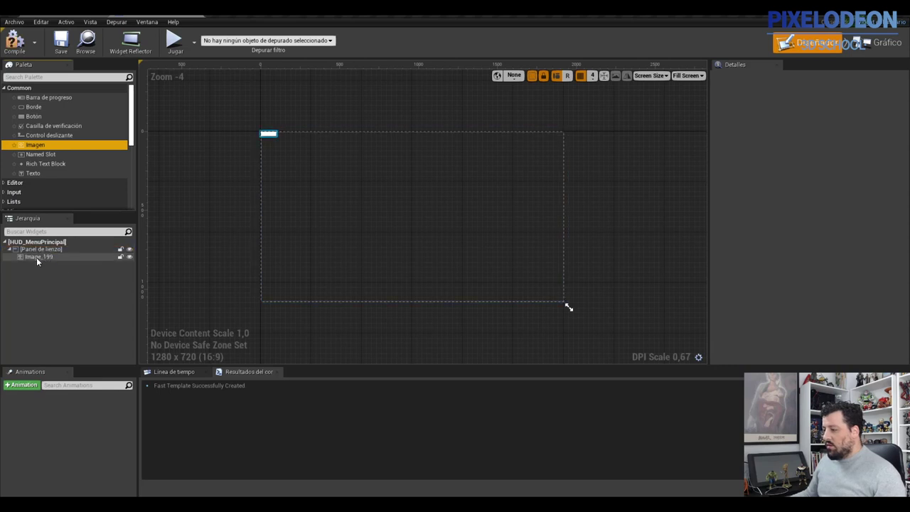
left_click(765, 79)
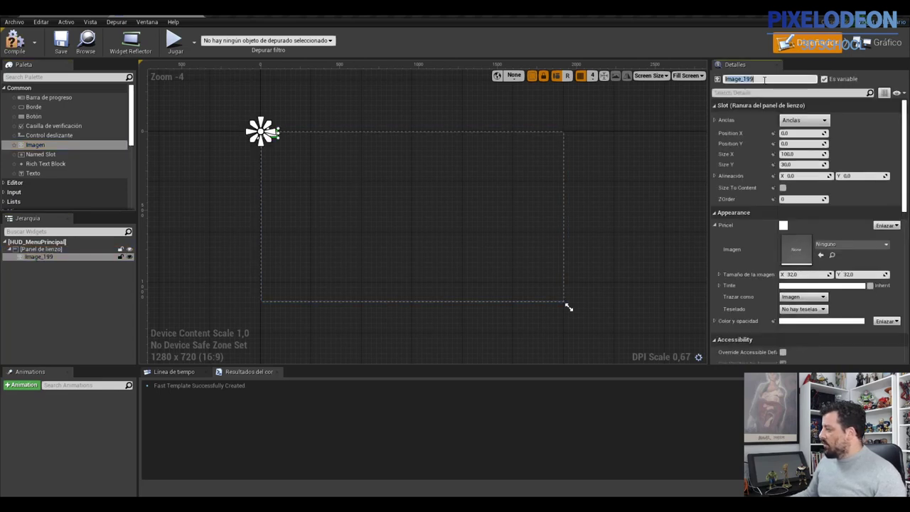
type("Fondo")
key("Return")
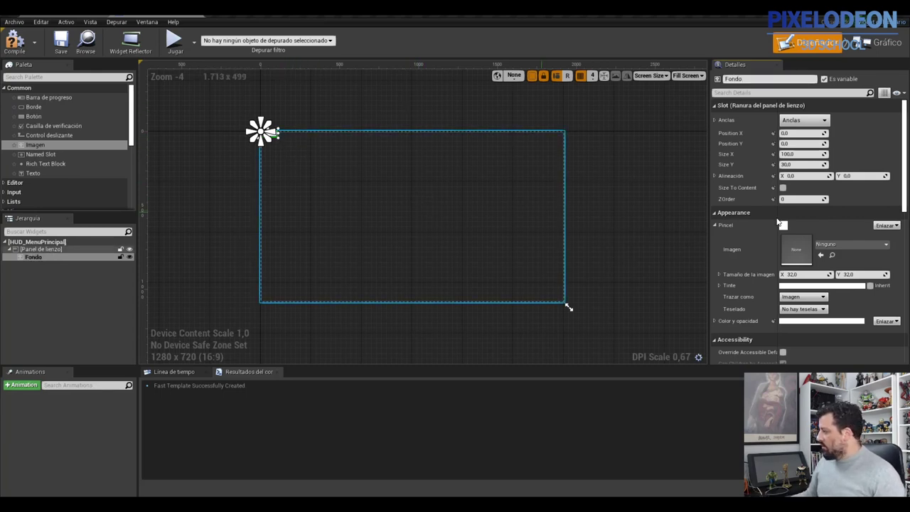
- Set Fondo's size to 1920 by 1080 so it fills the canvas
left_click(800, 155)
type("1920")
key("Tab")
type("1")
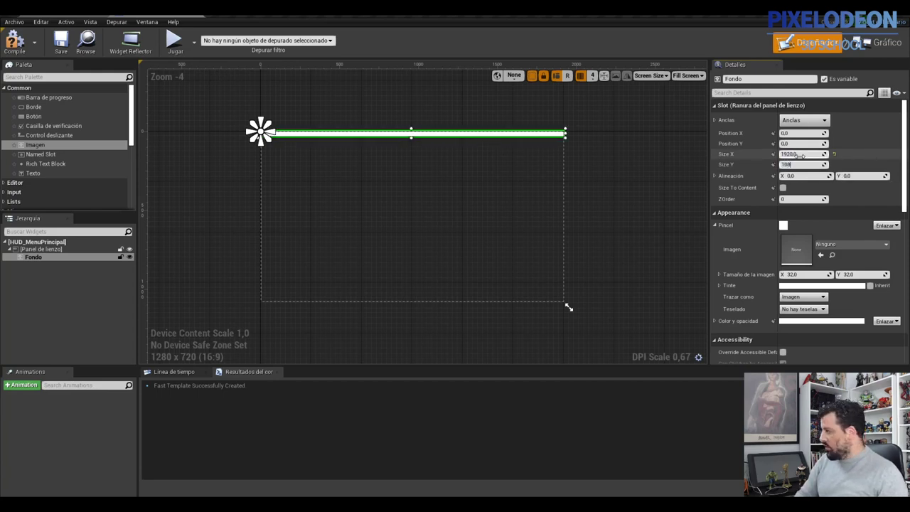
key("Return")
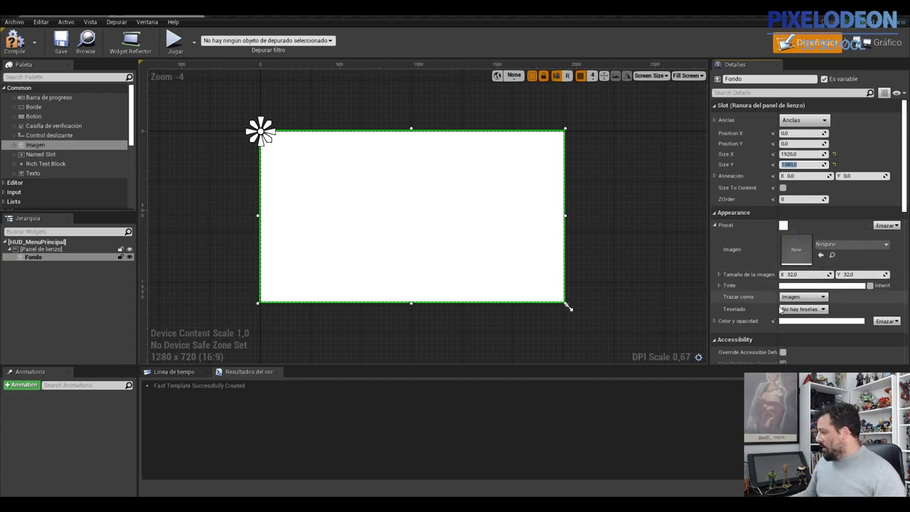
scroll(766, 297, "down", 1)
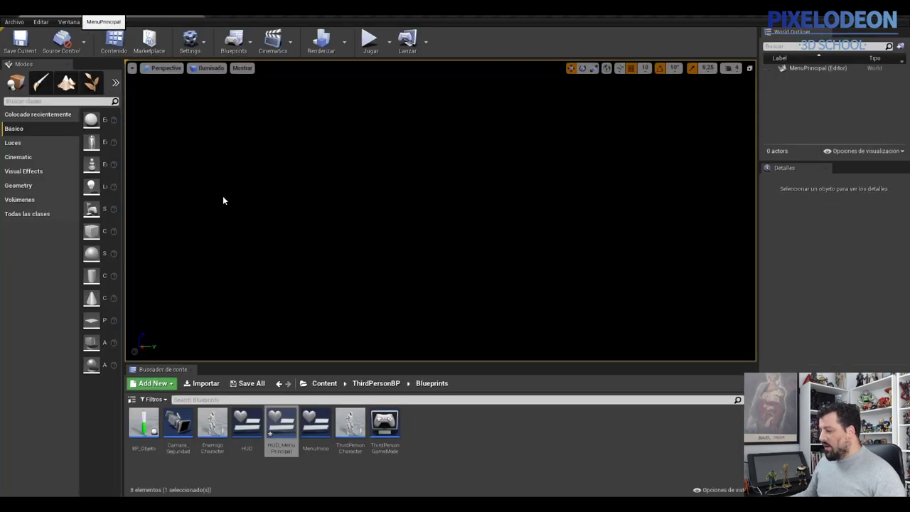
- Add a new folder named HUD_MenuPrincipal inside Content > Textures and open it
left_click(331, 386)
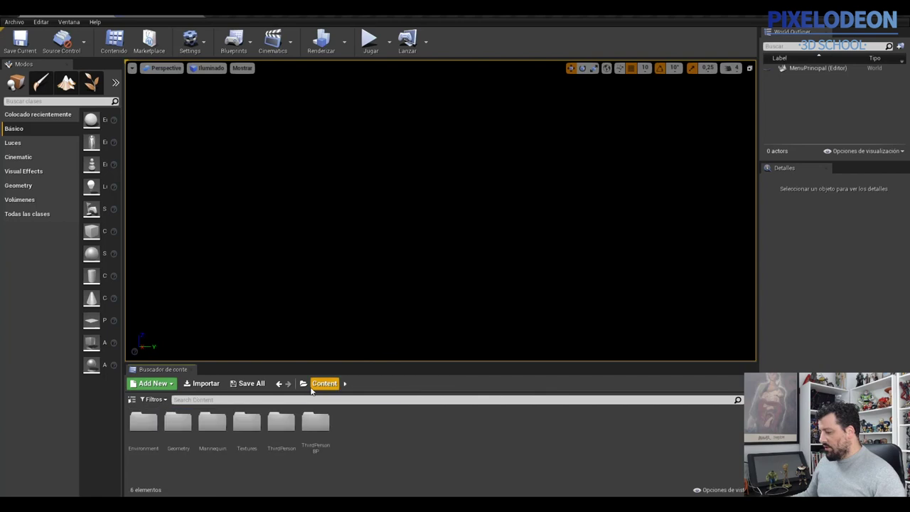
double_click(245, 427)
double_click(145, 423)
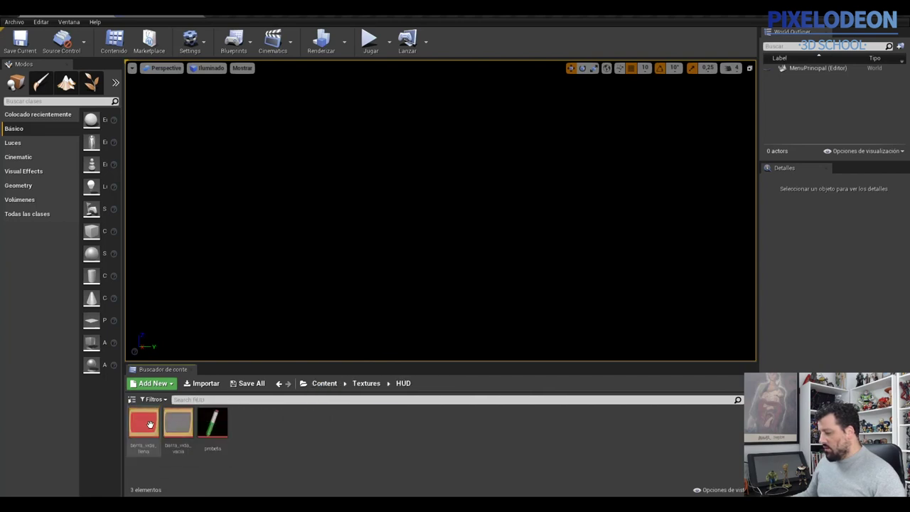
left_click(366, 383)
right_click(241, 435)
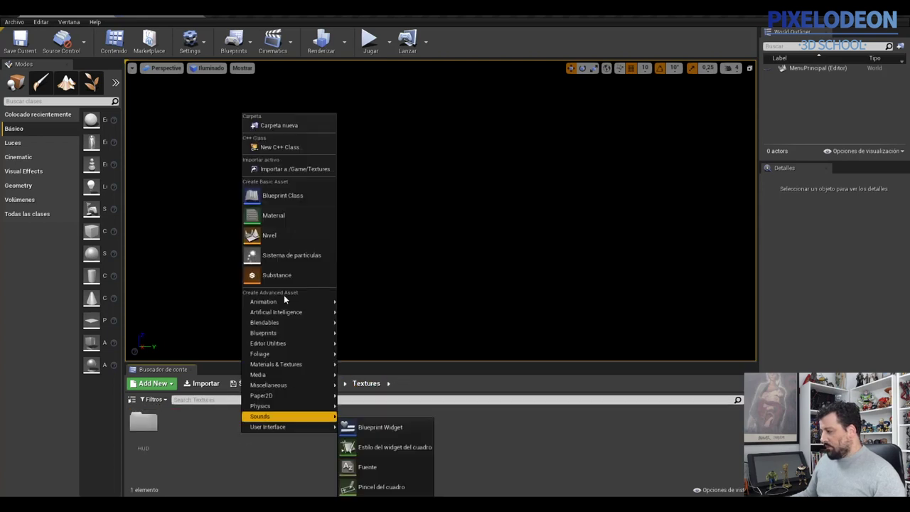
left_click(277, 129)
type("D_Men")
type("uPrincipal")
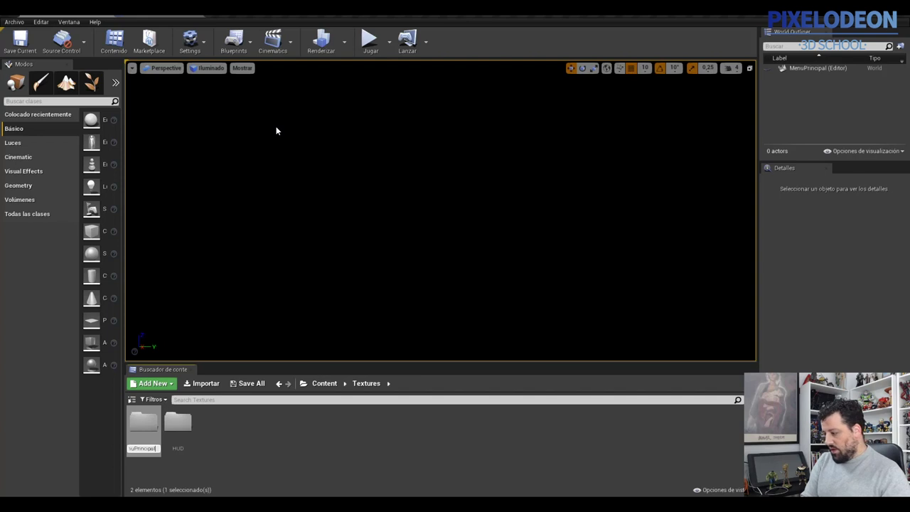
key("Return")
key("Return")
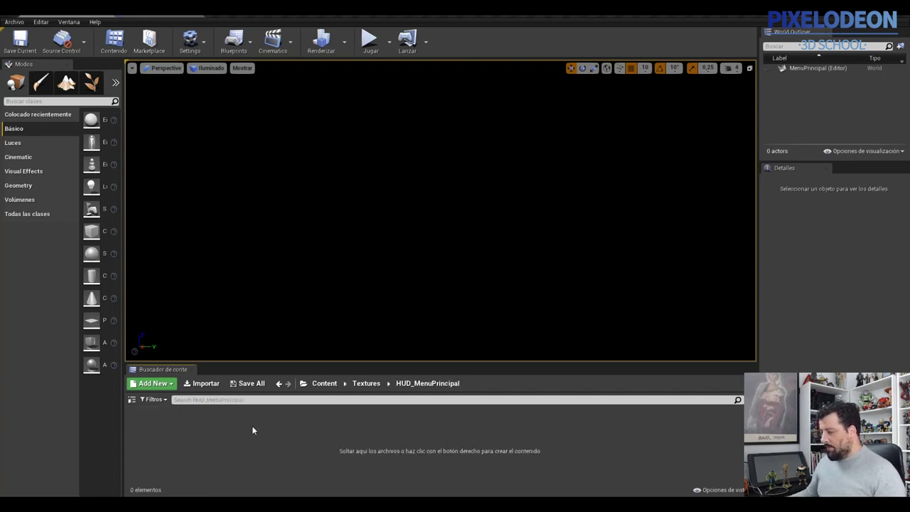
- Import Logo1 from the HUD source folder on disk into Textures/HUD_MenuPrincipal
right_click(216, 422)
left_click(291, 164)
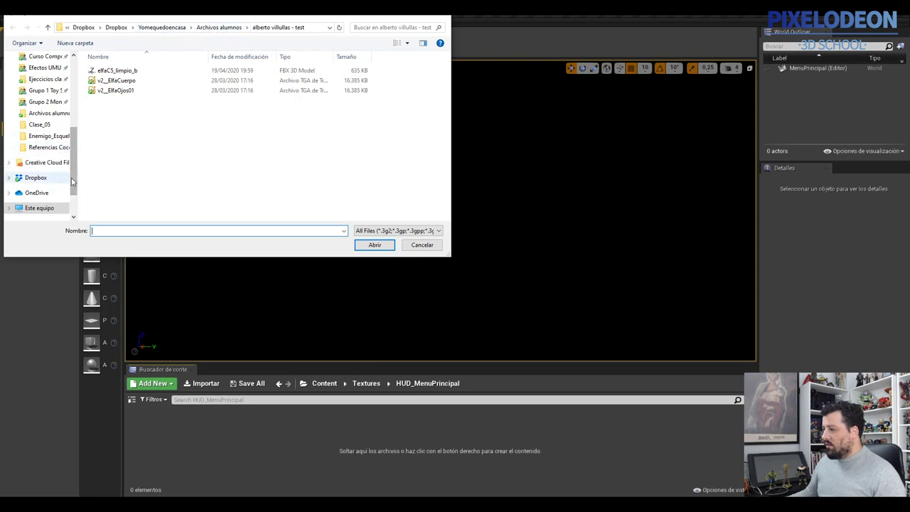
left_click(50, 136)
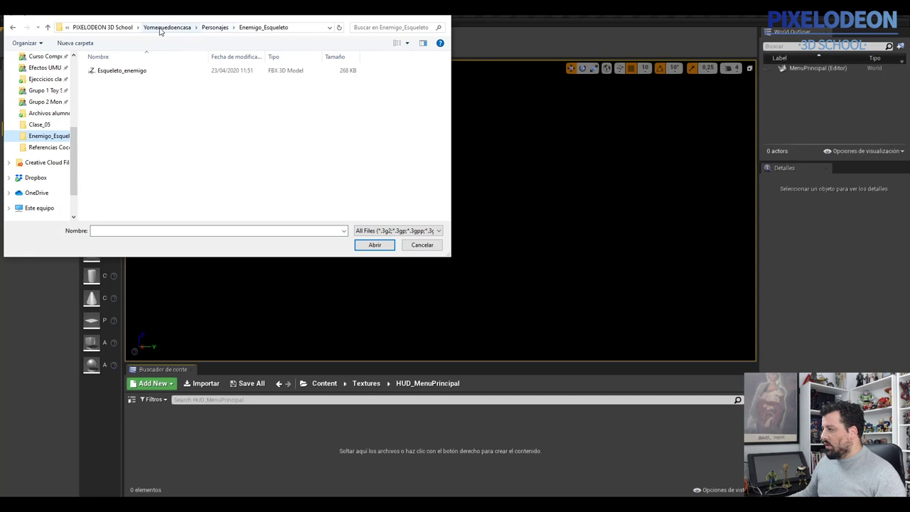
left_click(178, 28)
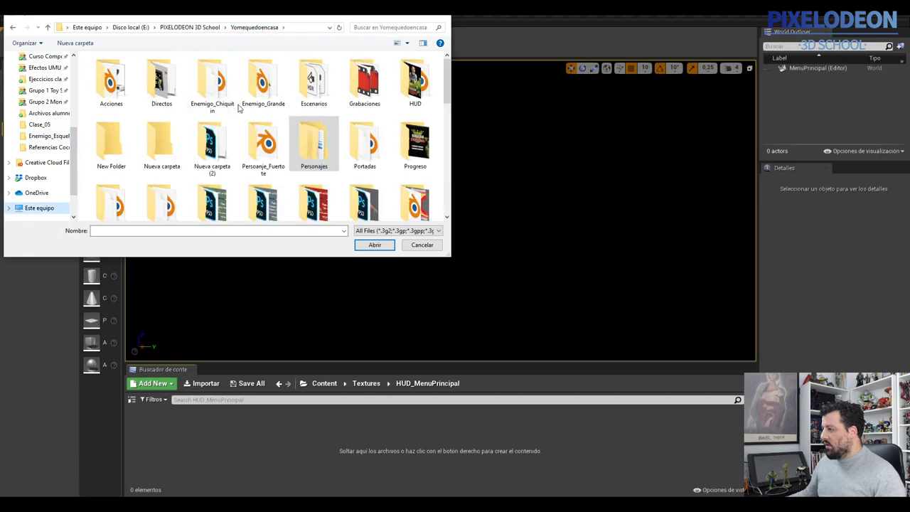
double_click(416, 80)
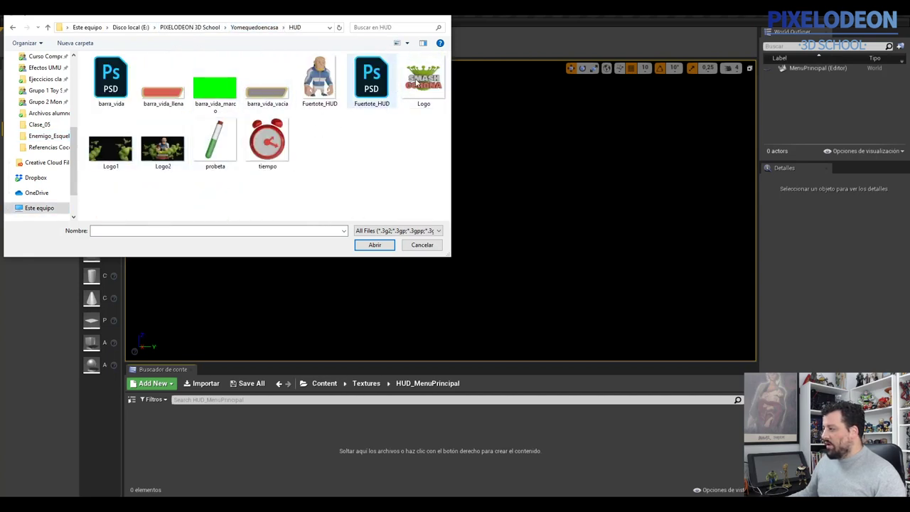
left_click(110, 150)
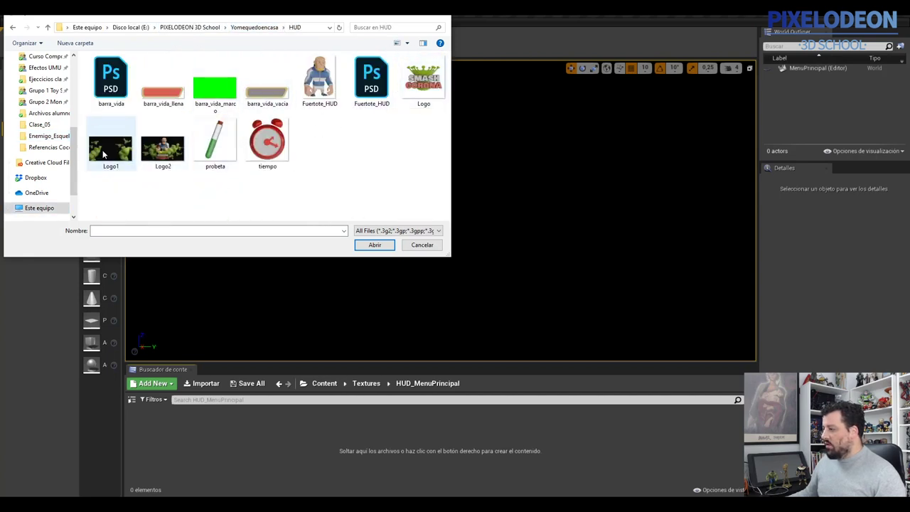
left_click(376, 246)
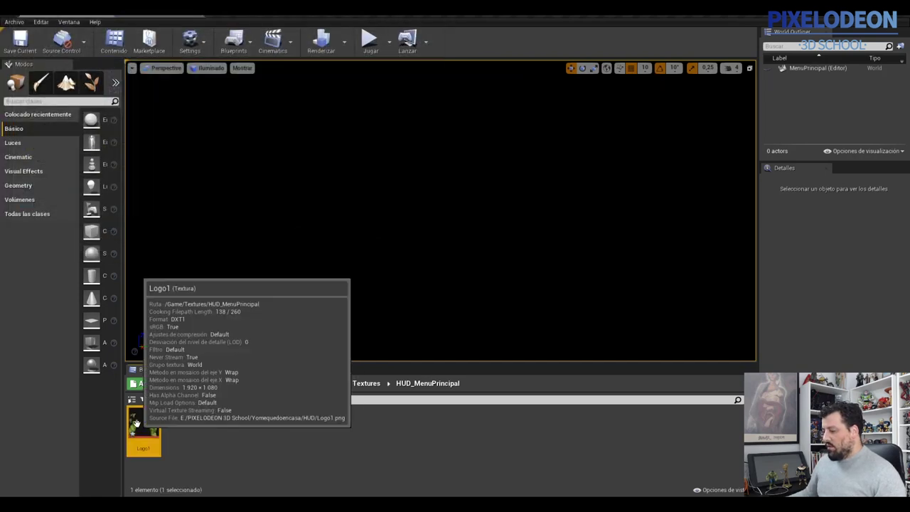
left_click(145, 16)
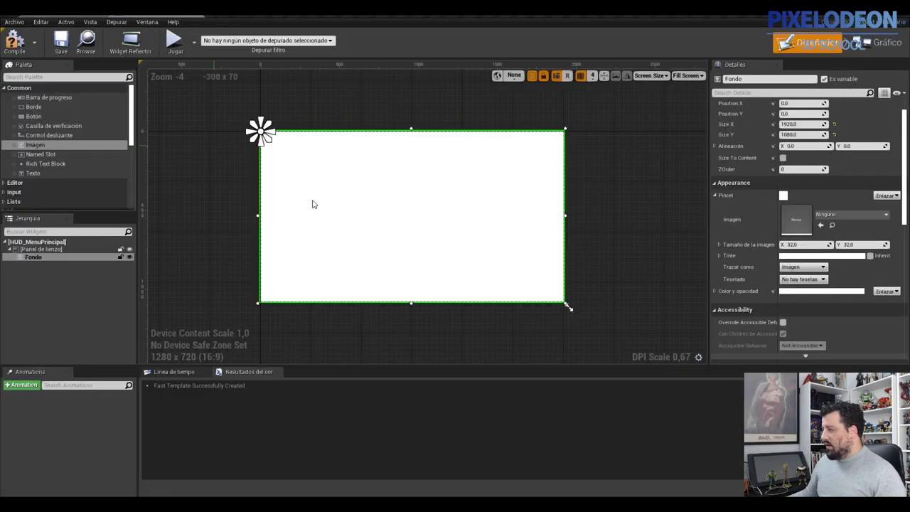
- Assign the Logo1 texture to the Fondo image and compile HUD_MenuPrincipal
left_click(863, 213)
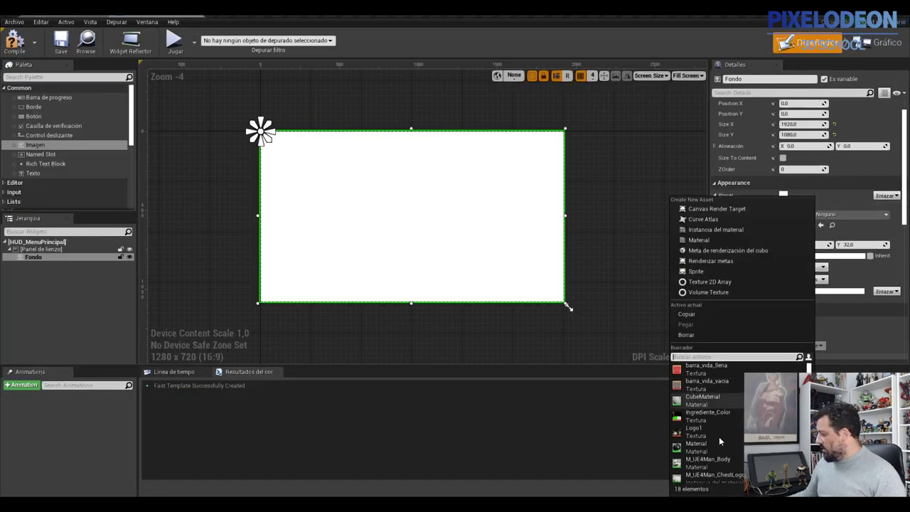
left_click(694, 429)
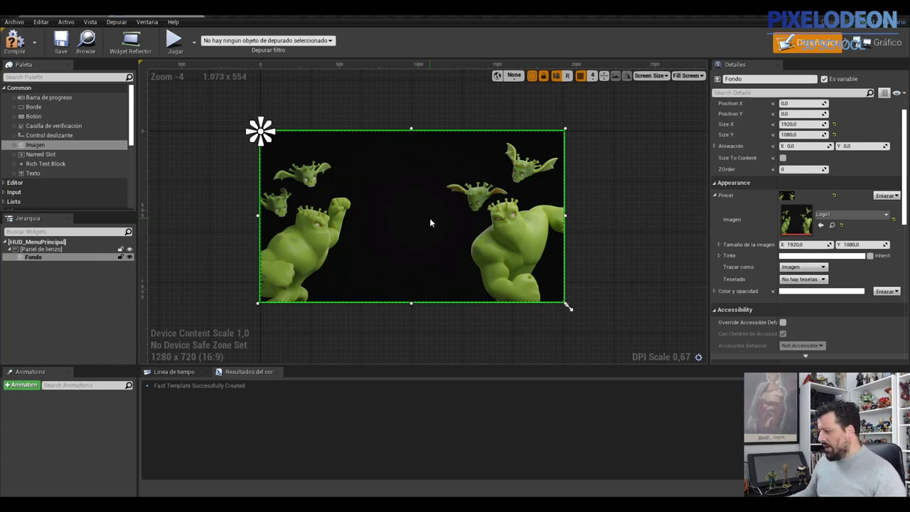
scroll(430, 221, "up", 1)
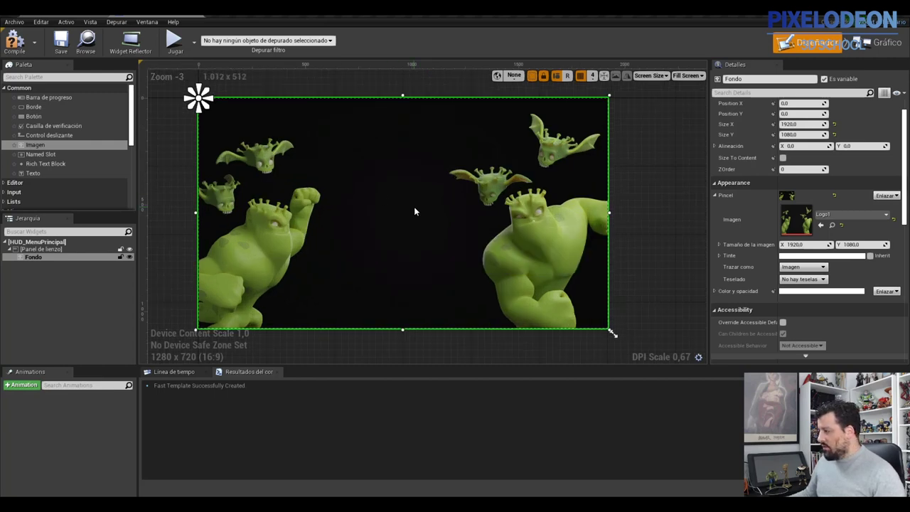
left_click(15, 43)
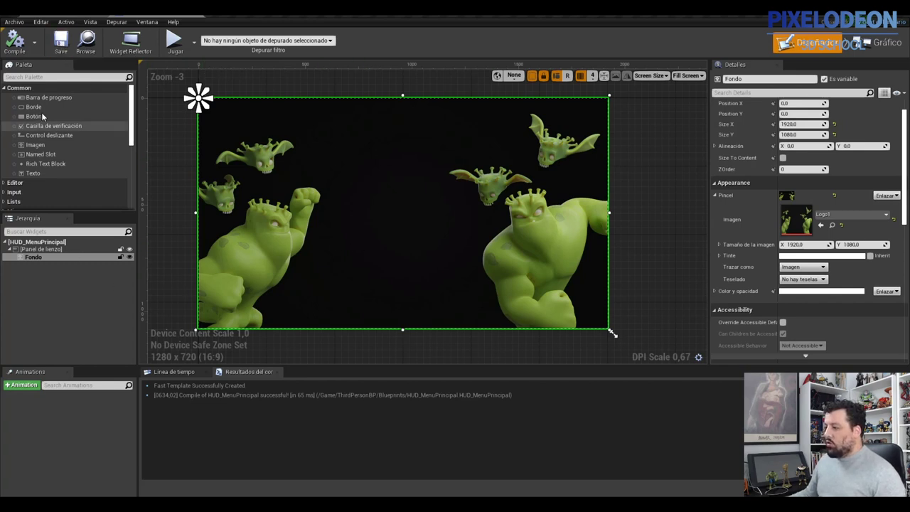
- Add a 400×100 button to the canvas, positioned just above the centre
left_click_drag(34, 118, 30, 260)
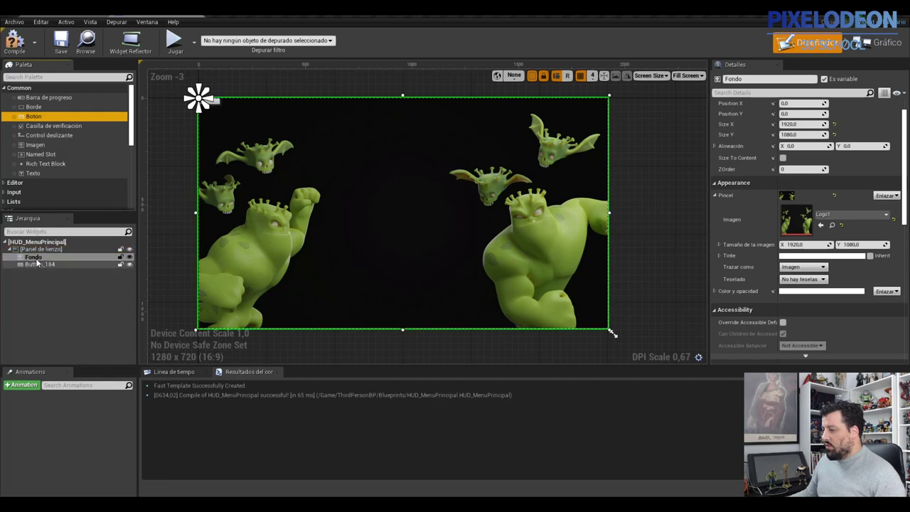
left_click_drag(212, 102, 409, 204)
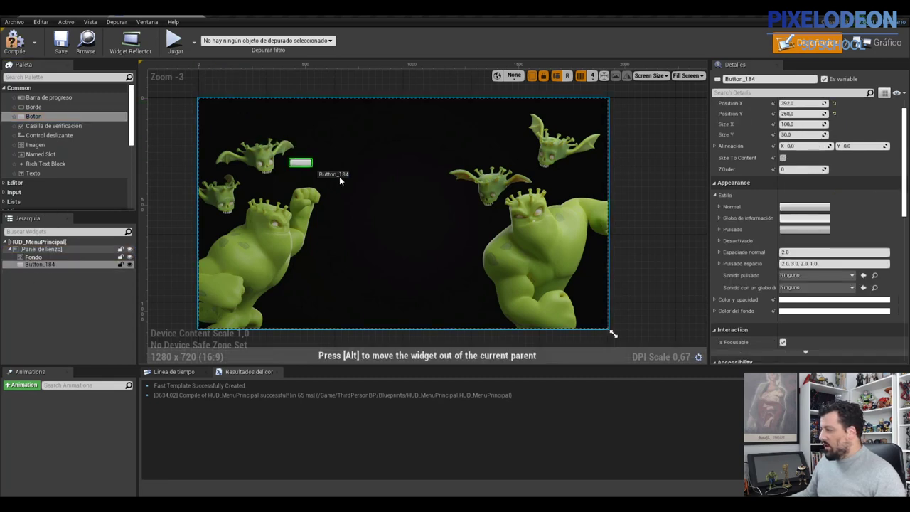
left_click(806, 124)
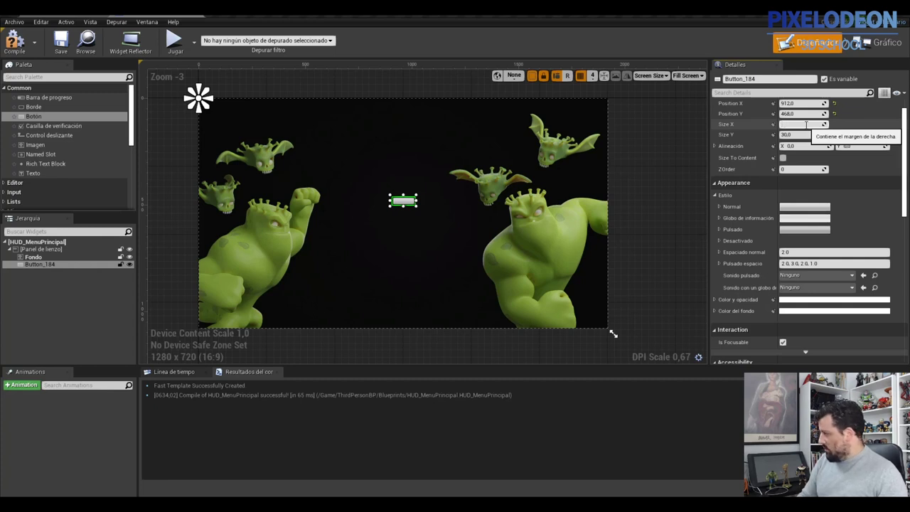
type("400")
key("Tab")
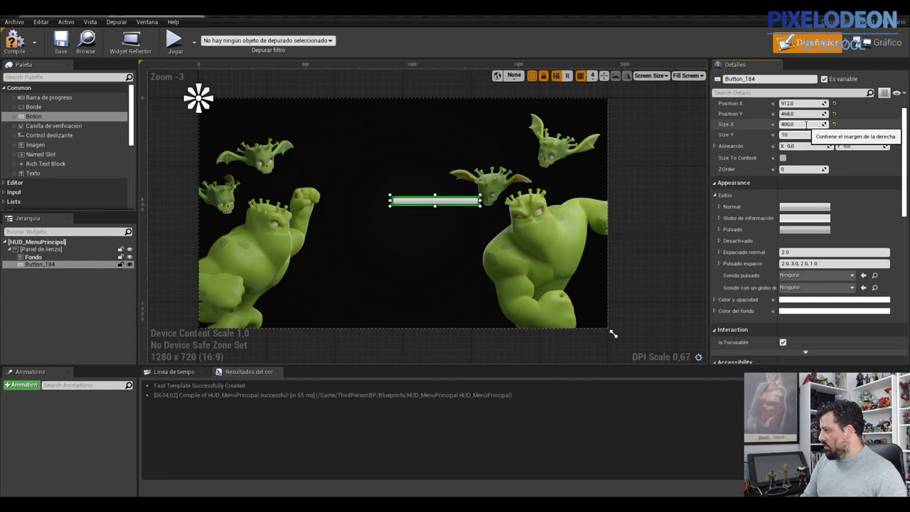
type("0,0")
key("Return")
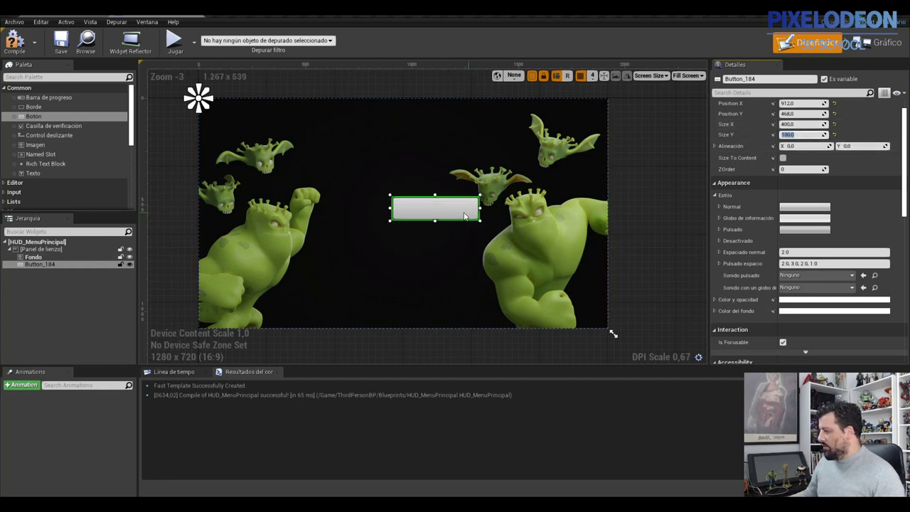
left_click_drag(464, 216, 424, 187)
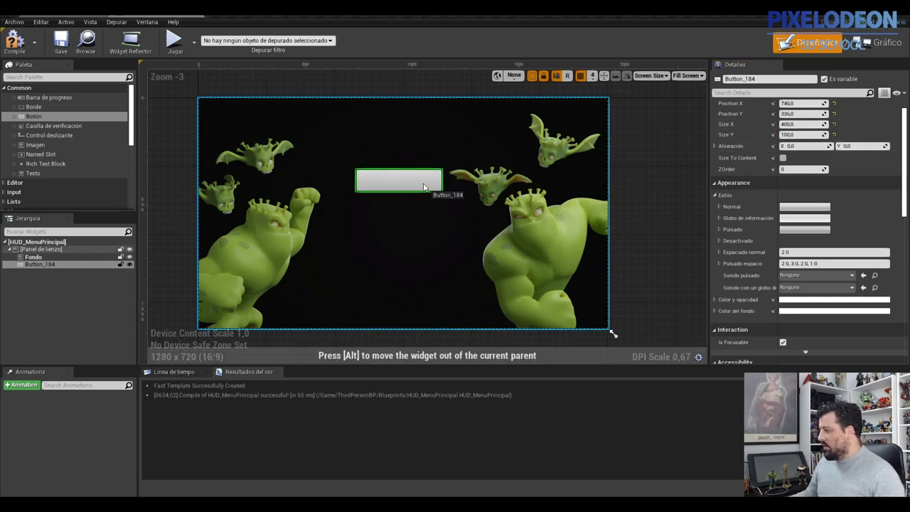
- Rename the button Boton_Inicio and place a text block inside it
left_click(754, 79)
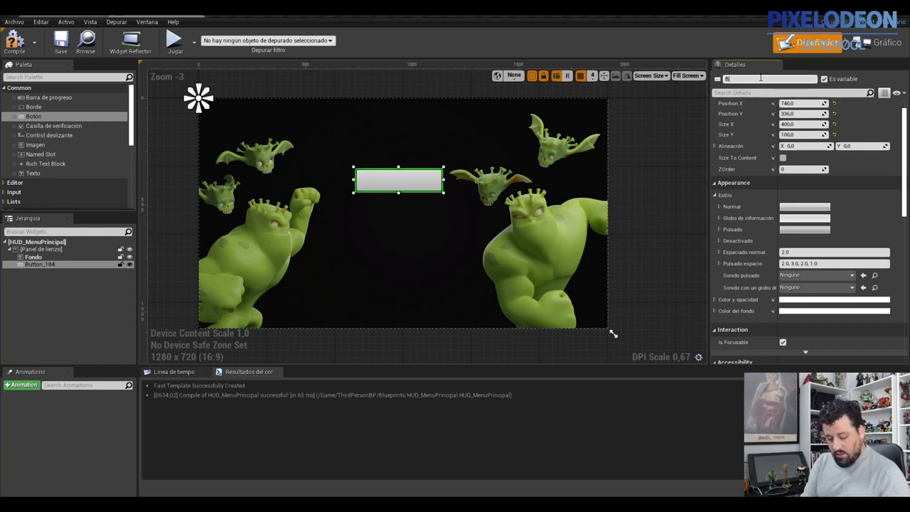
type("oton_Inicio")
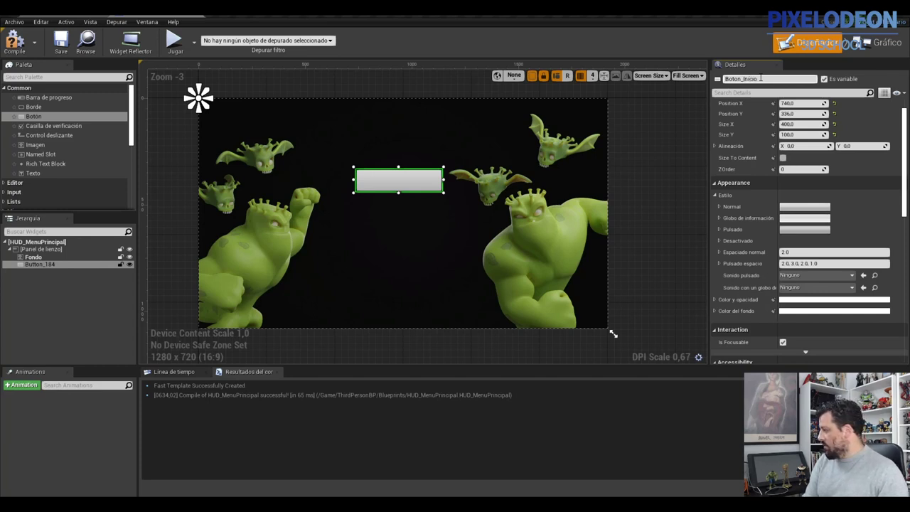
key("Return")
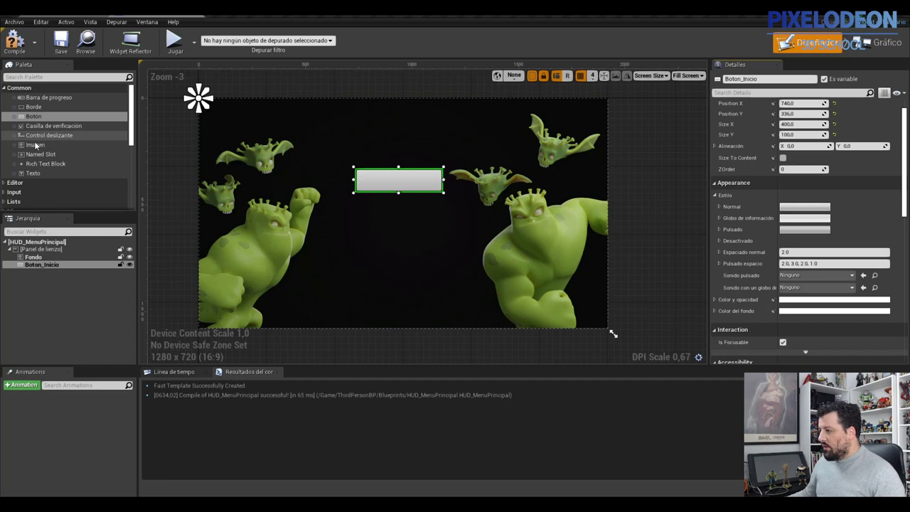
left_click_drag(37, 173, 47, 265)
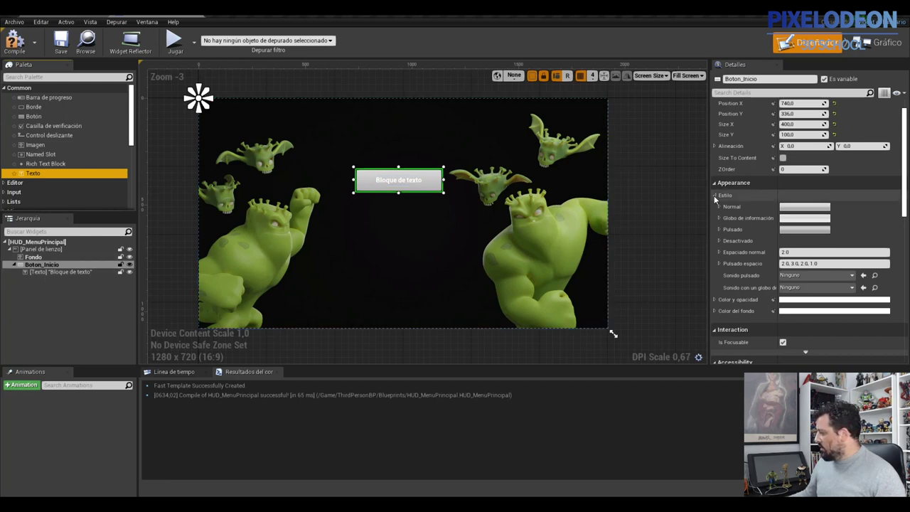
- Rename the button's text block Inicio and set its displayed text to Inicio
scroll(730, 204, "down", 2)
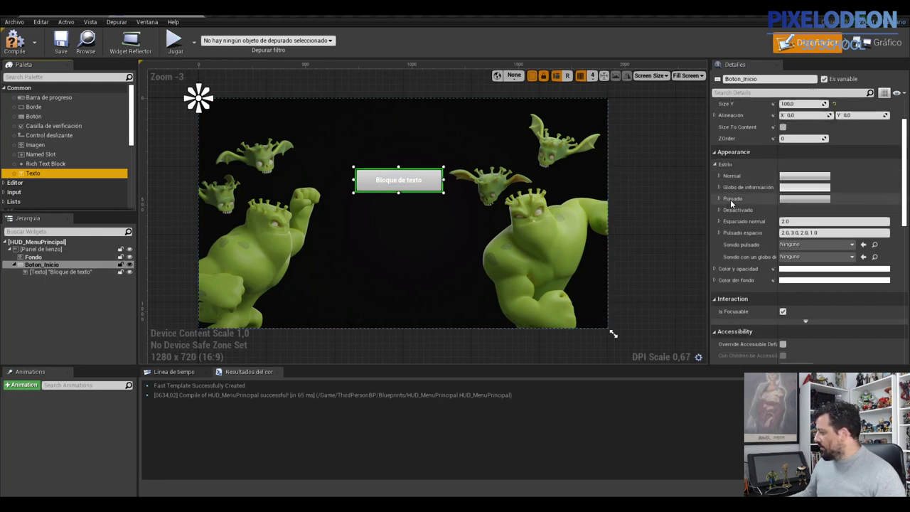
scroll(731, 204, "up", 4)
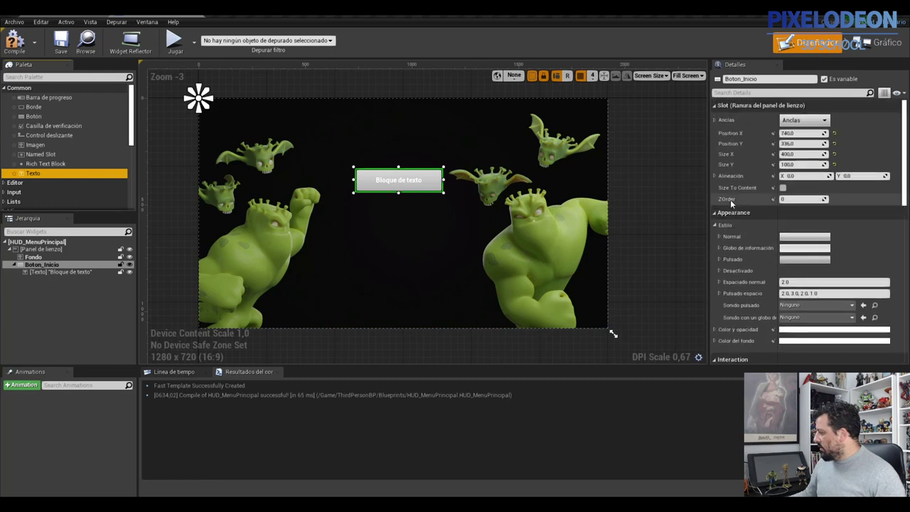
left_click(61, 272)
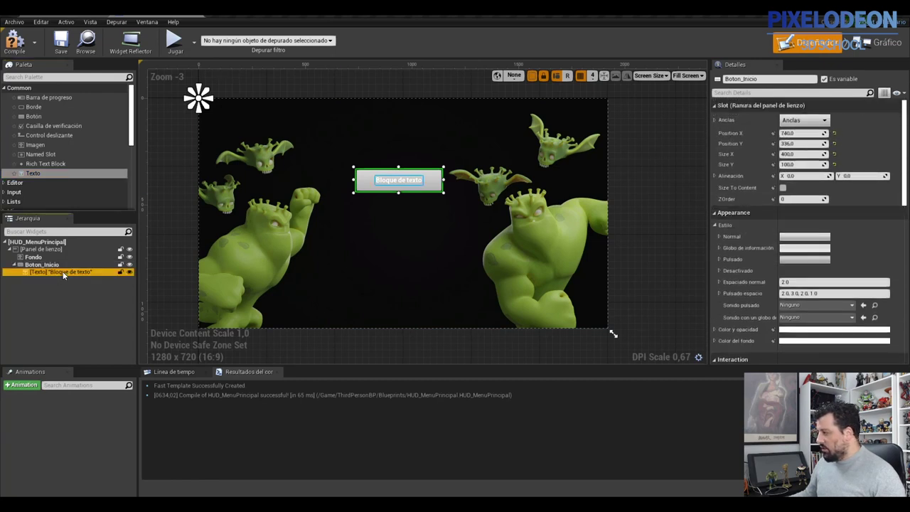
left_click(764, 80)
key("BackSpace")
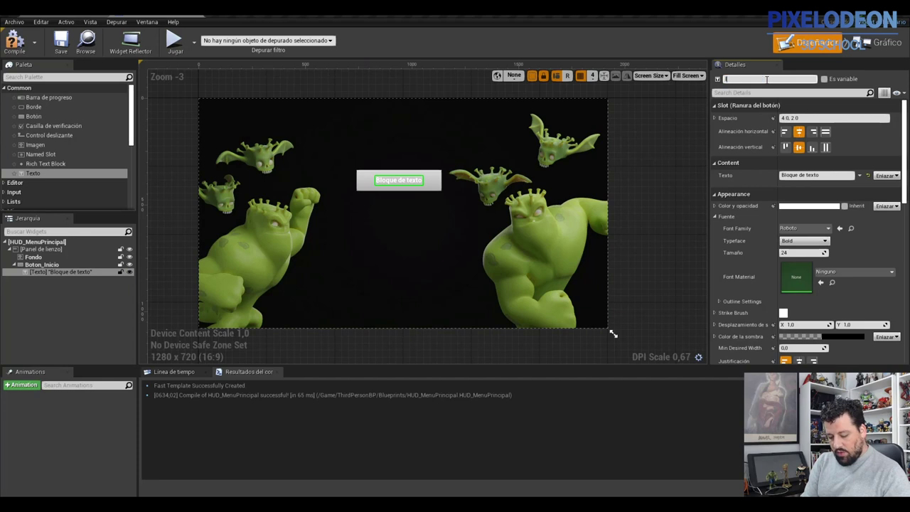
type("Inicio")
key("Return")
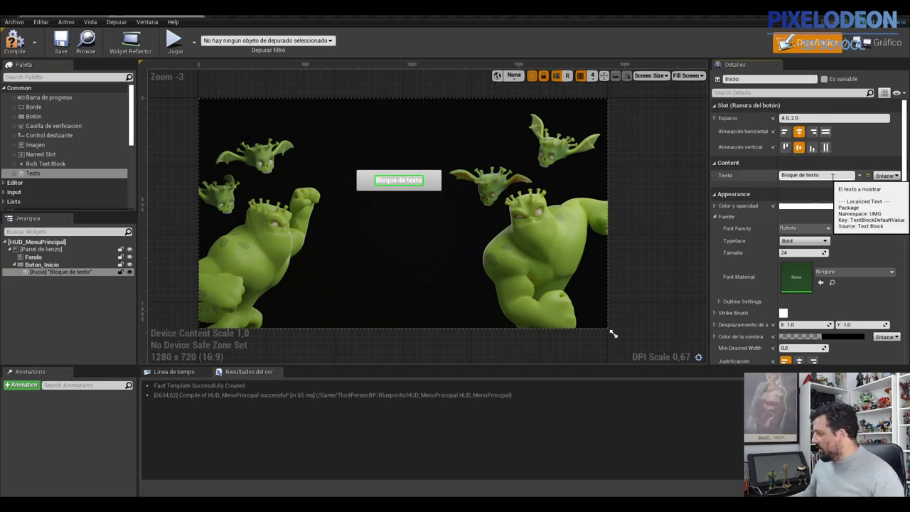
left_click(827, 175)
type("Inicio")
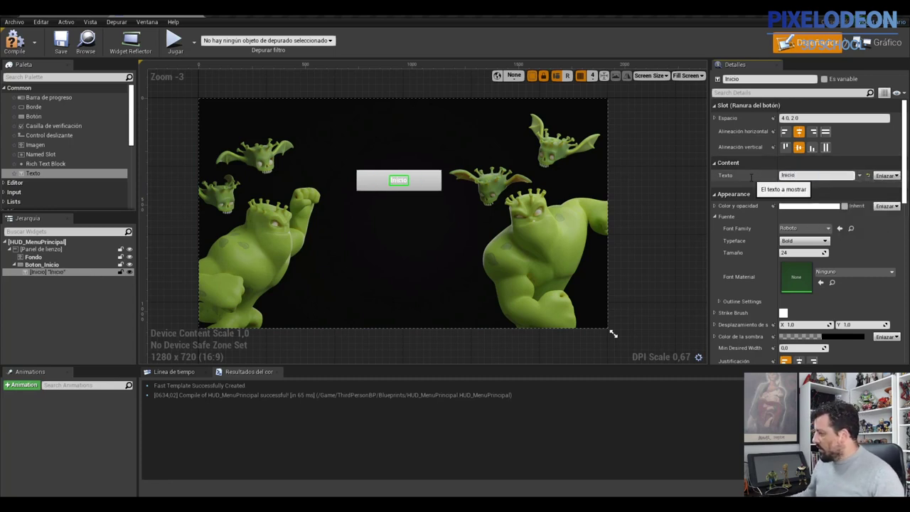
- Make the Inicio text black and raise its font size to 48
left_click(715, 206)
left_click(714, 207)
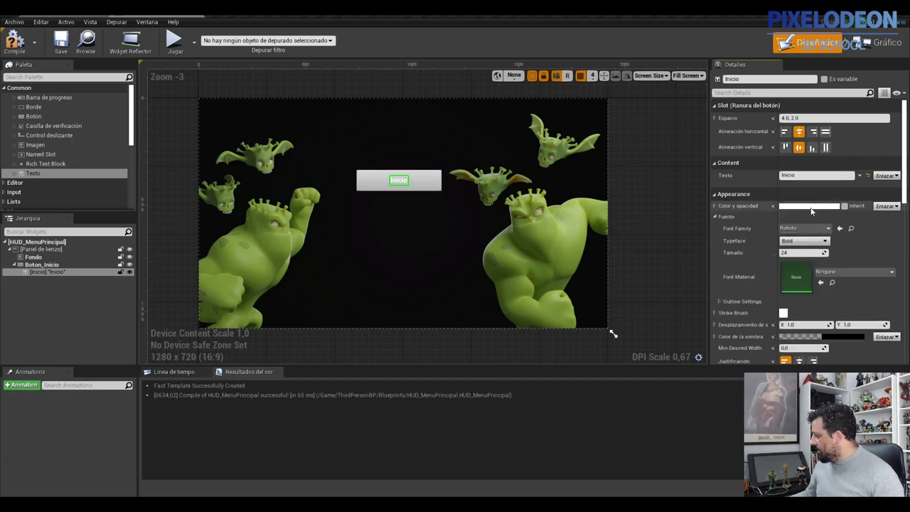
left_click(810, 206)
left_click_drag(742, 302, 725, 380)
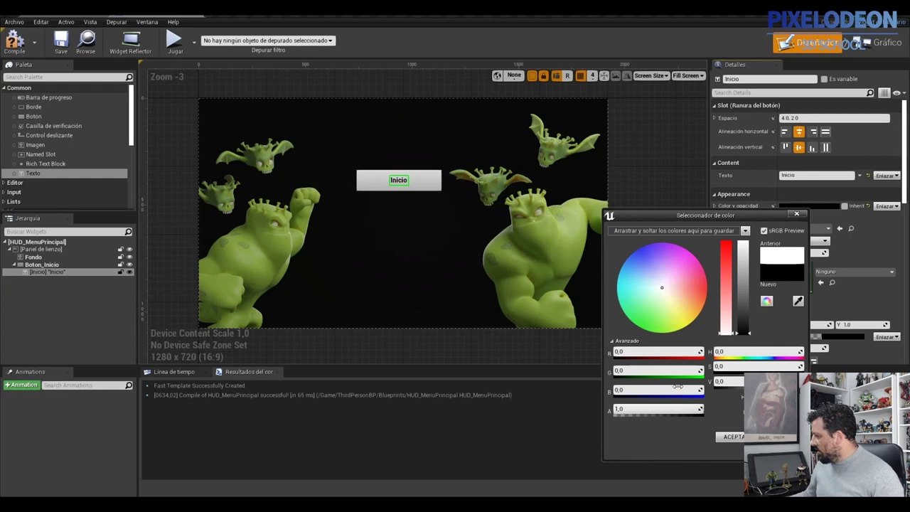
left_click(735, 437)
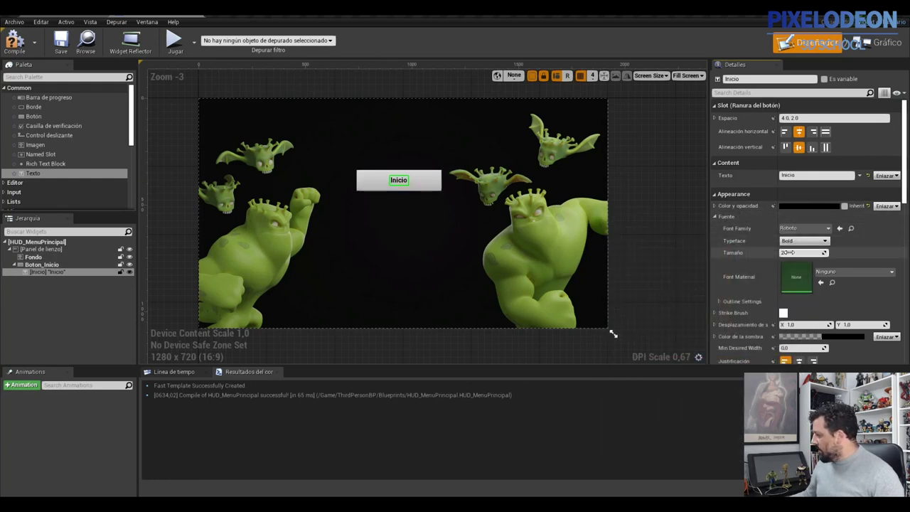
type("48")
key("Return")
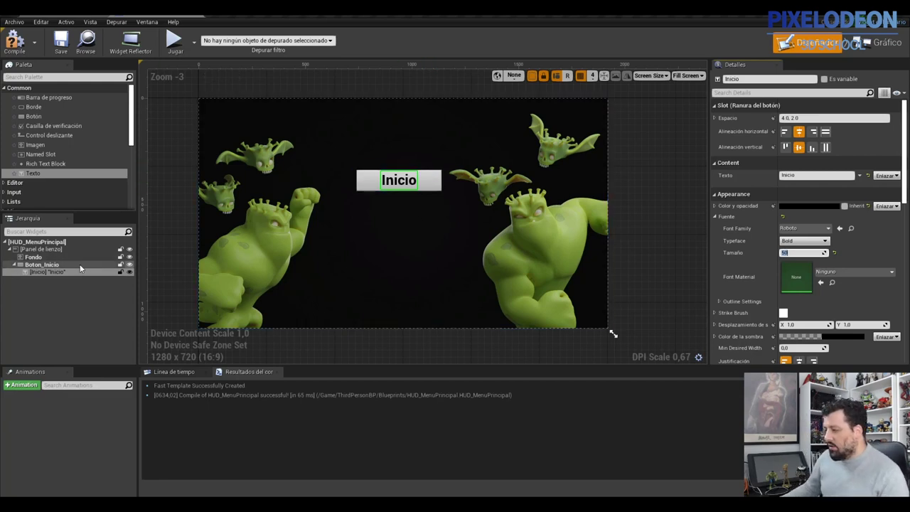
left_click(37, 265)
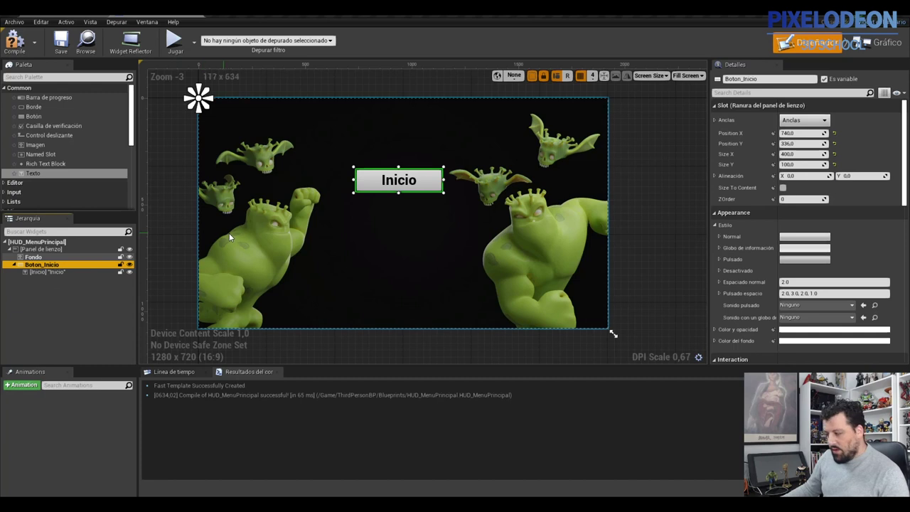
- Duplicate Boton_Inicio, rename the copy Boton_Salir, and change its text to Salir
right_click(46, 266)
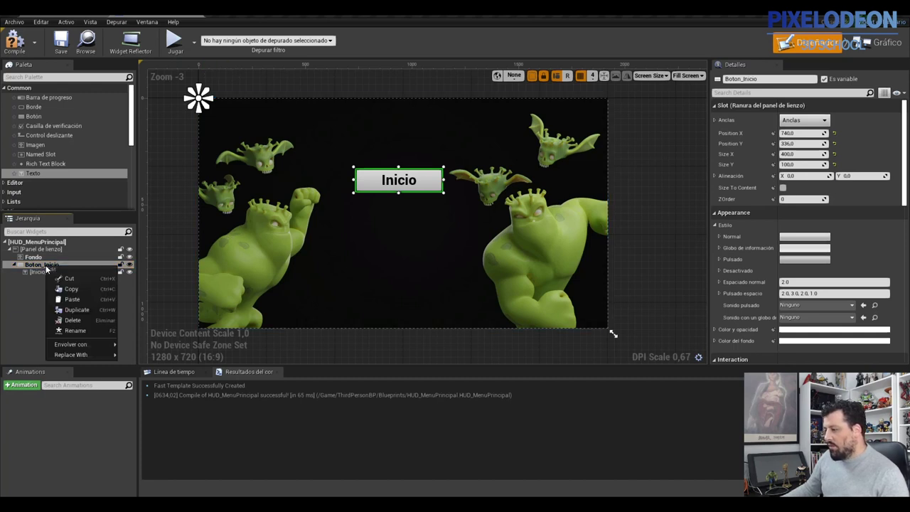
left_click(77, 310)
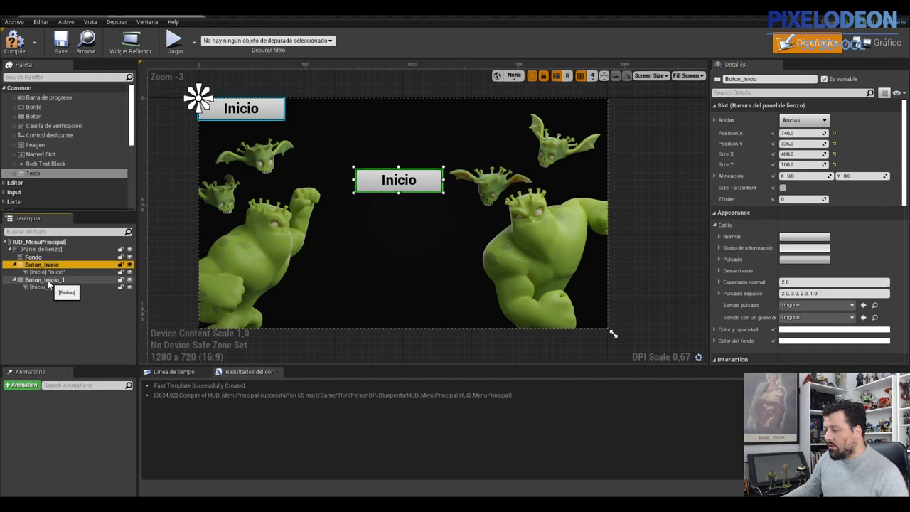
left_click(47, 281)
double_click(743, 79)
type("ir")
key("Return")
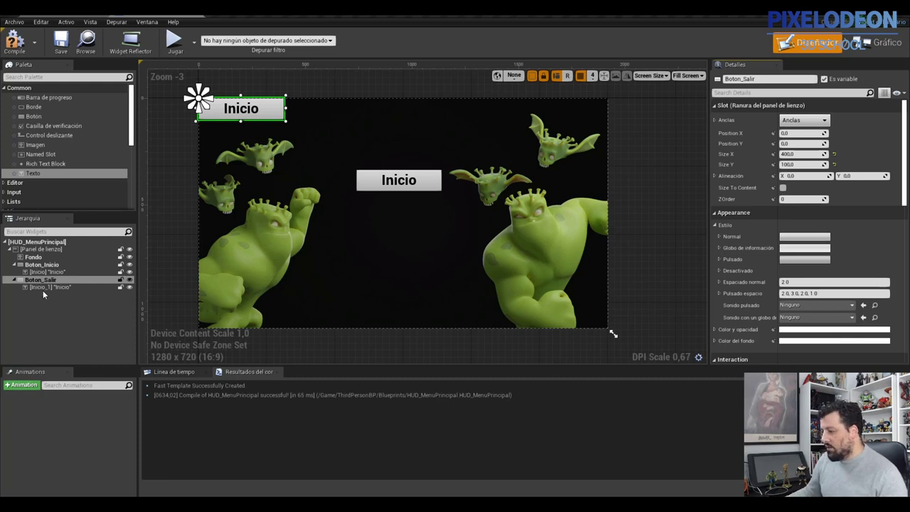
left_click(43, 287)
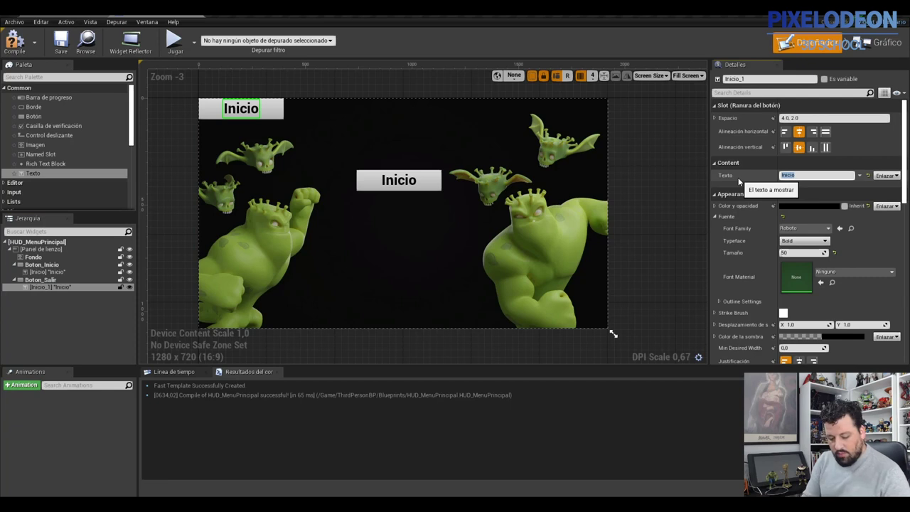
type("alir")
- Move Boton_Salir below Inicio, aligned at X 740, Y 560
left_click_drag(276, 115, 436, 234)
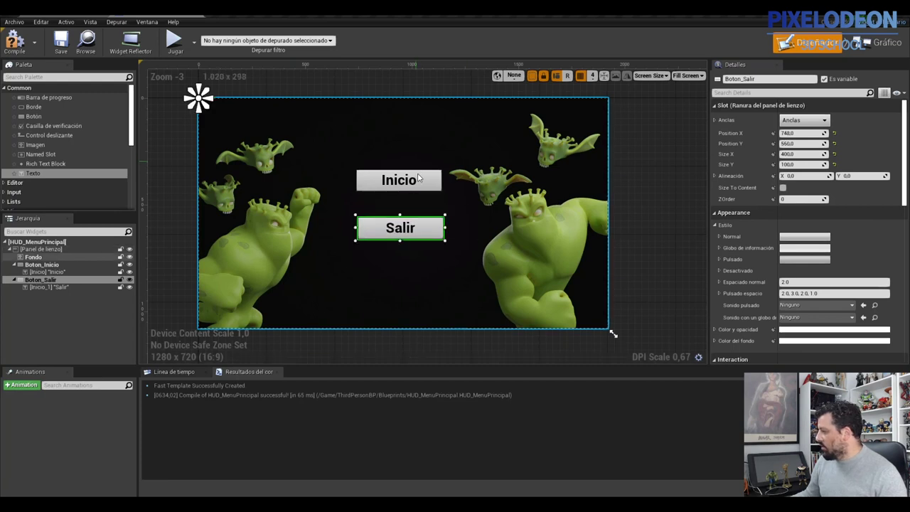
left_click(41, 265)
left_click(797, 133)
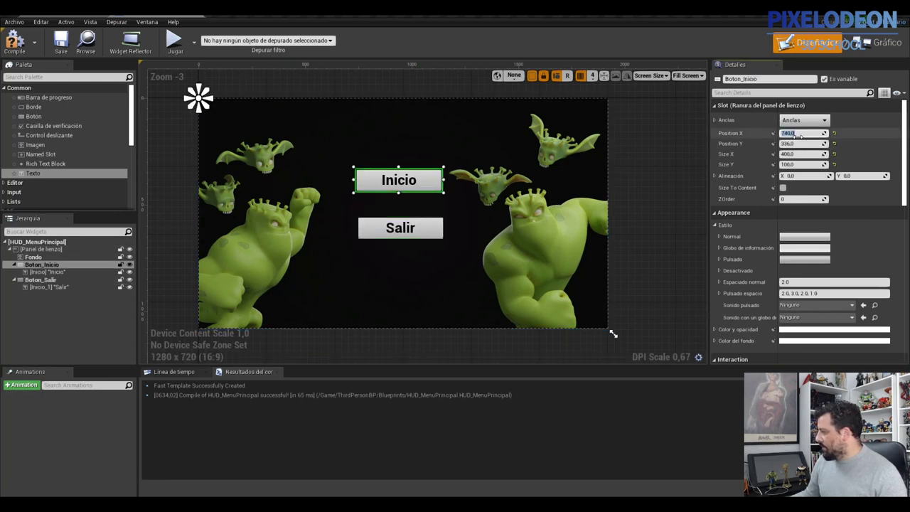
left_click(427, 229)
left_click(797, 134)
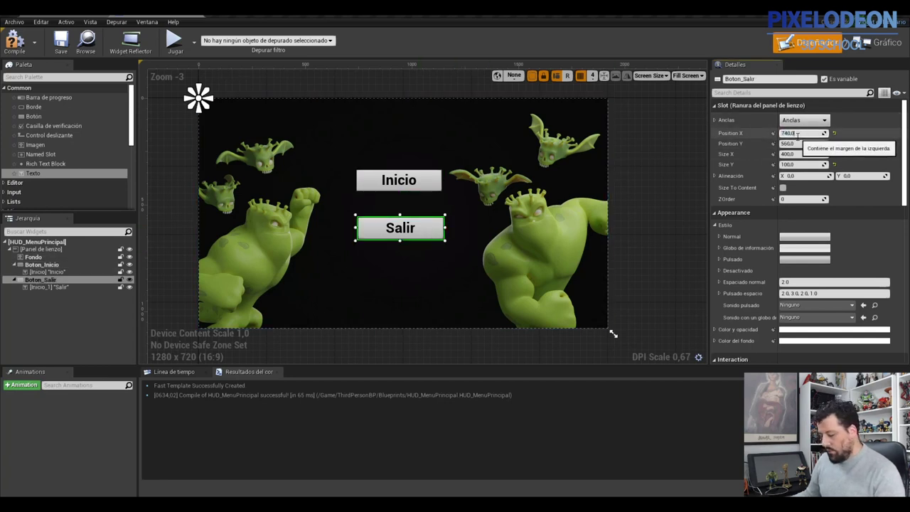
left_click(436, 181)
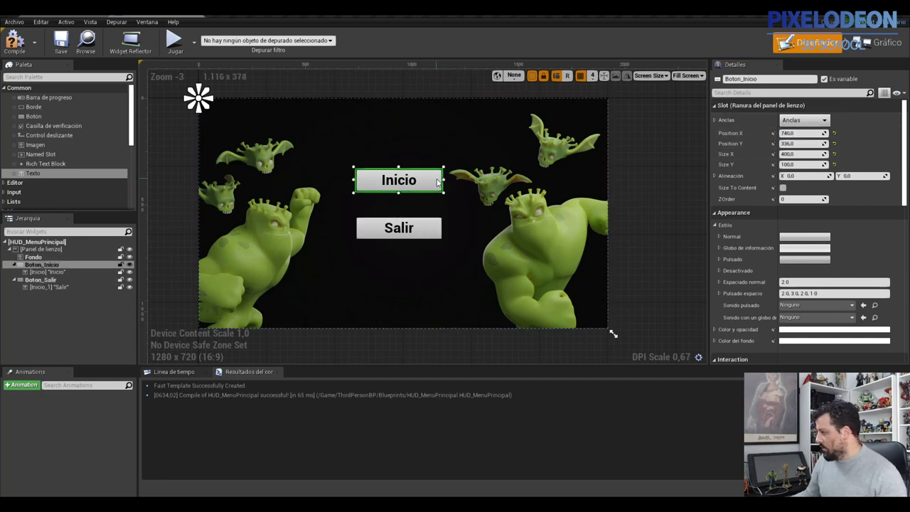
left_click(433, 226)
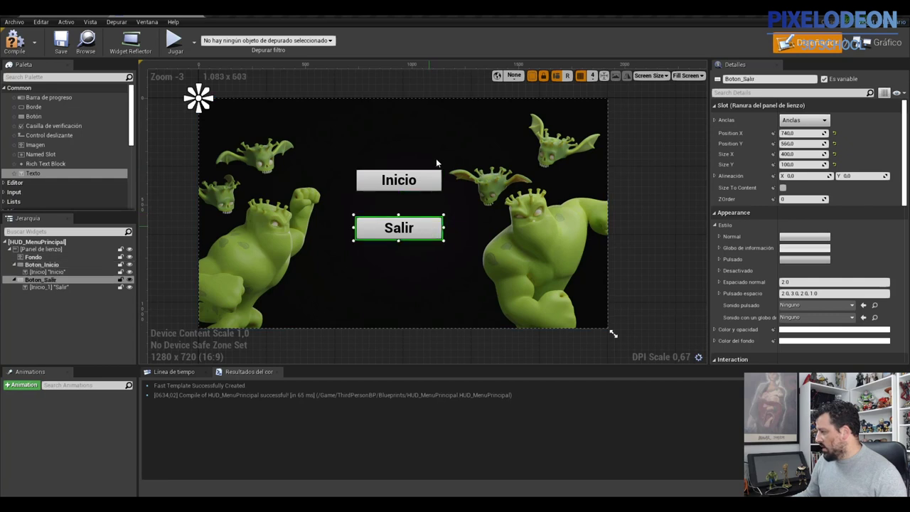
left_click(425, 219)
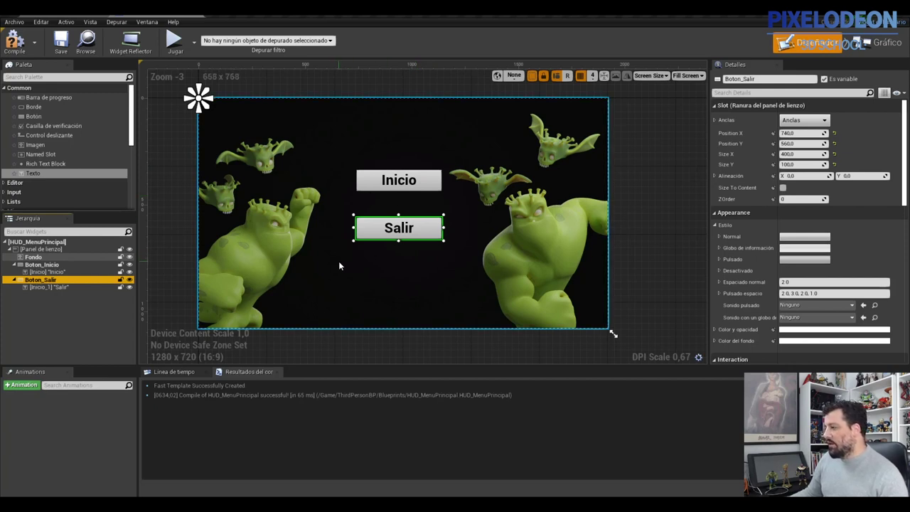
- Run the menu in a standalone game preview with Jugar, then close it with Esc
left_click(176, 43)
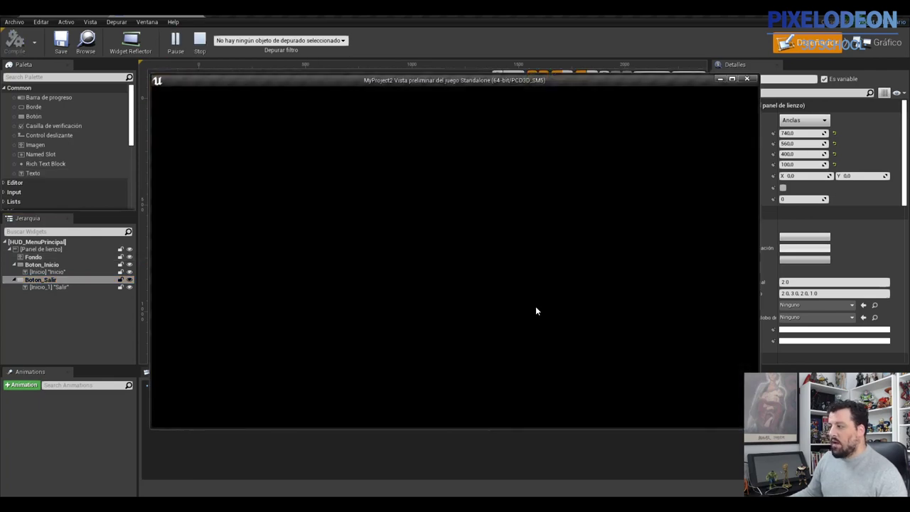
key("Escape")
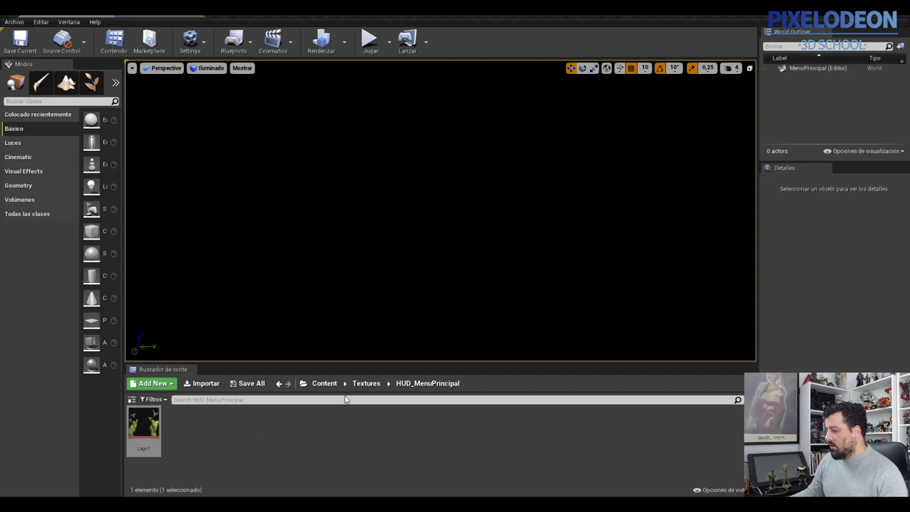
- Browse to ThirdPersonBP/Maps and open the MenuPrincipal level blueprint
left_click(366, 383)
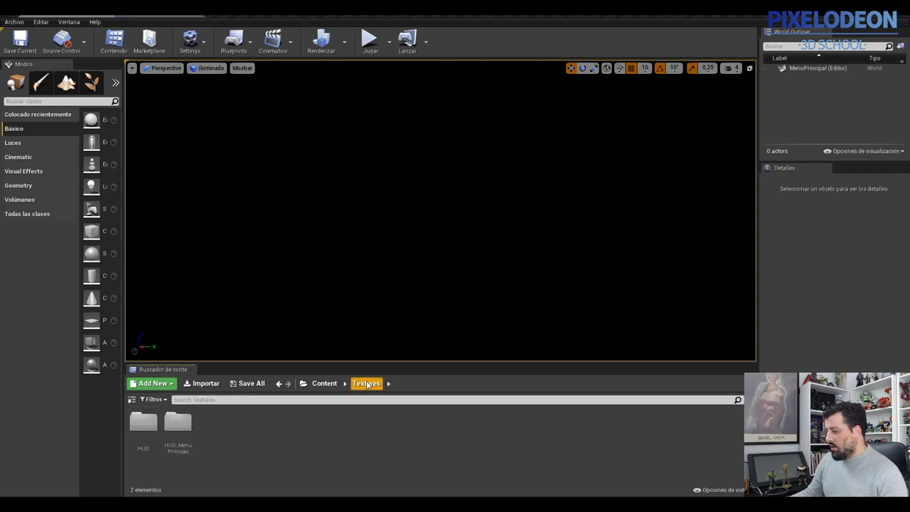
left_click(324, 385)
double_click(315, 420)
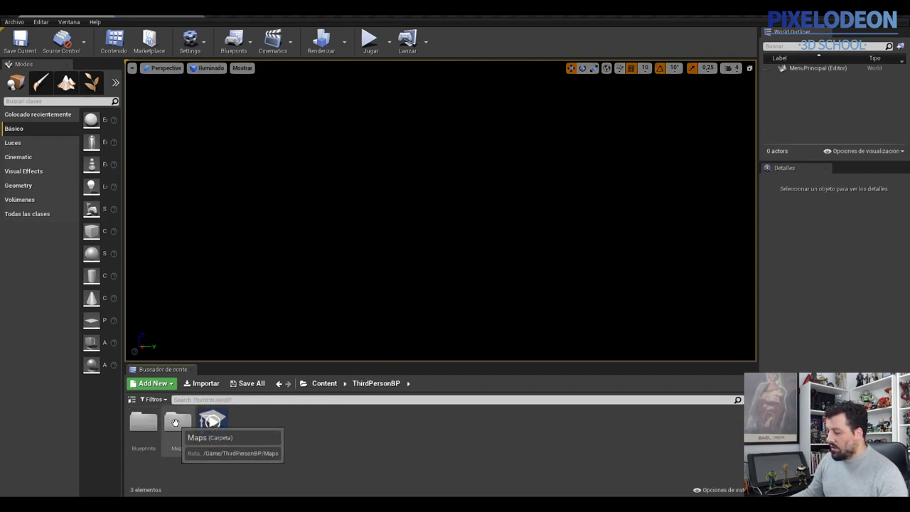
double_click(175, 422)
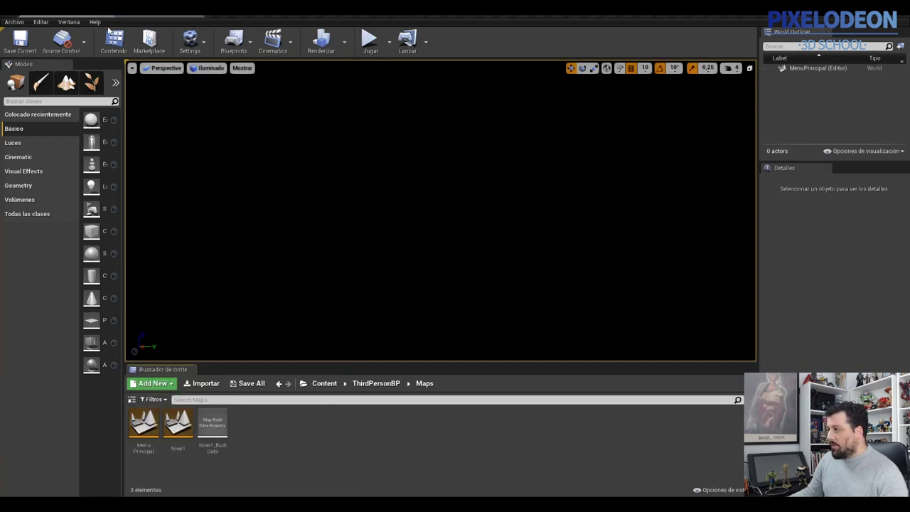
left_click(234, 41)
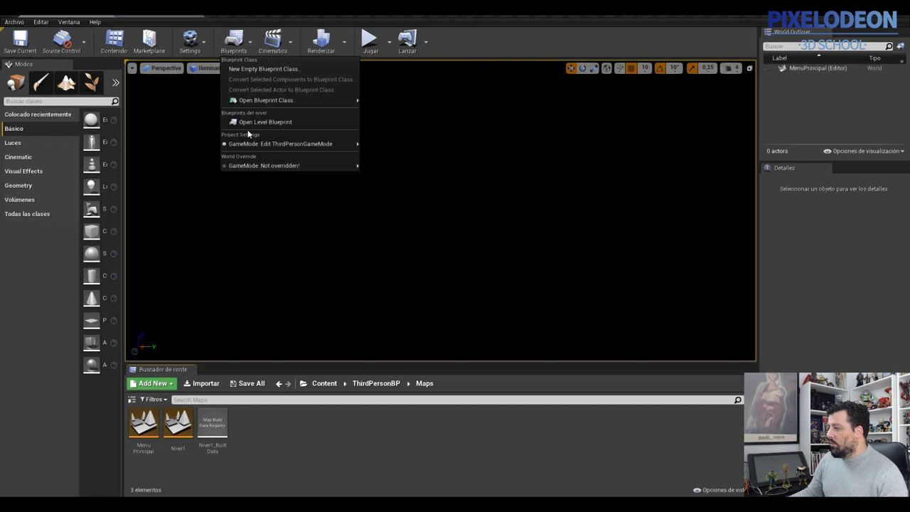
left_click(249, 126)
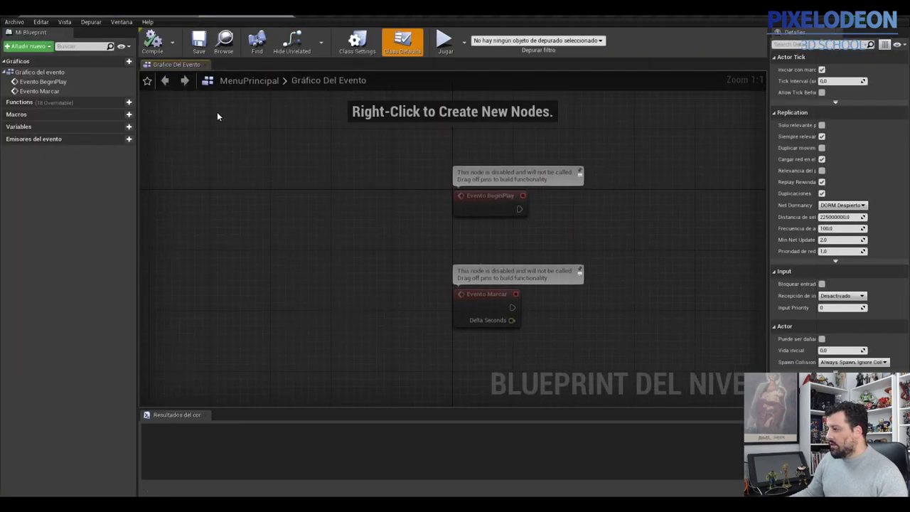
- Search 'create w' off BeginPlay's exec pin, then delete the mistaken Create Drag Drop Operation node
mouse_move(491, 199)
left_mouse_down()
mouse_move(474, 183)
mouse_move(491, 184)
left_mouse_up()
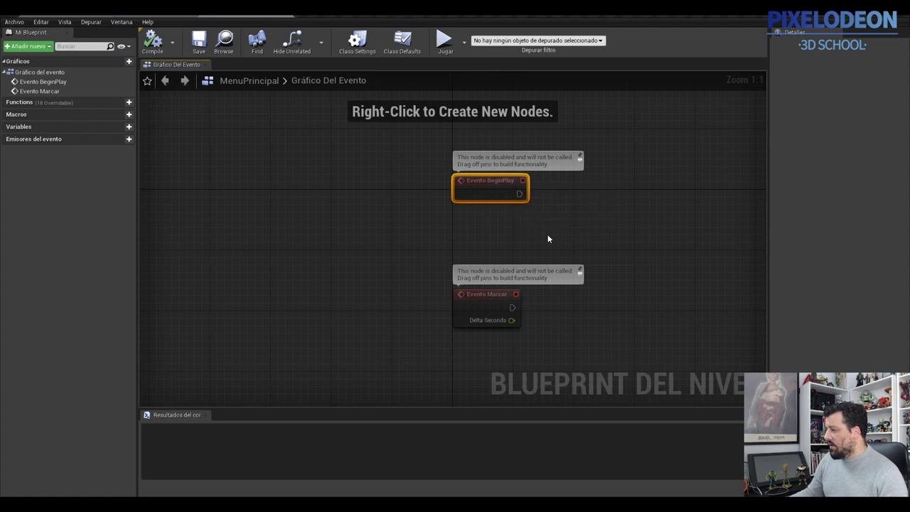
right_click_drag(378, 244, 359, 235)
left_click_drag(329, 196, 435, 190)
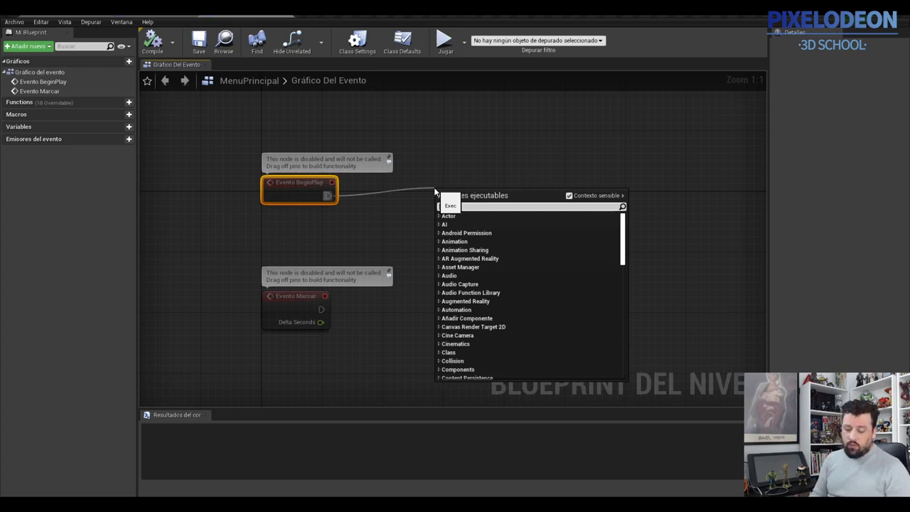
type("create")
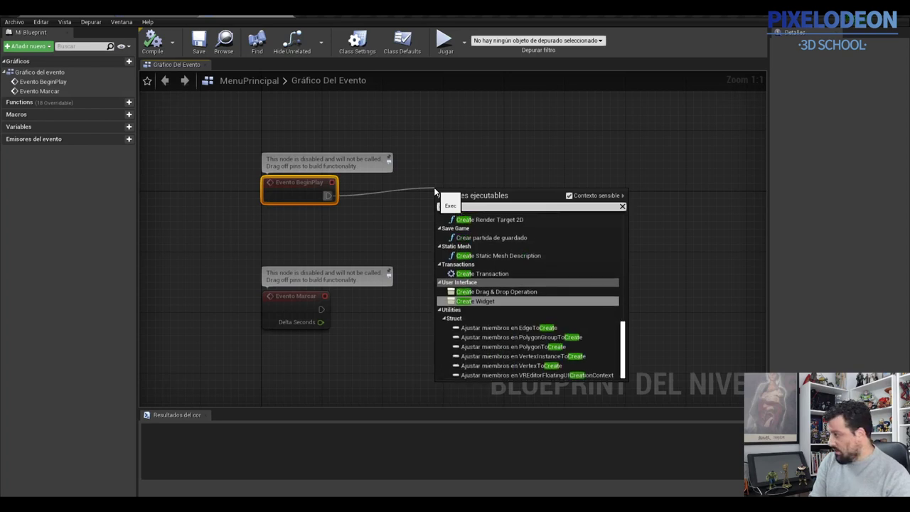
type(" w")
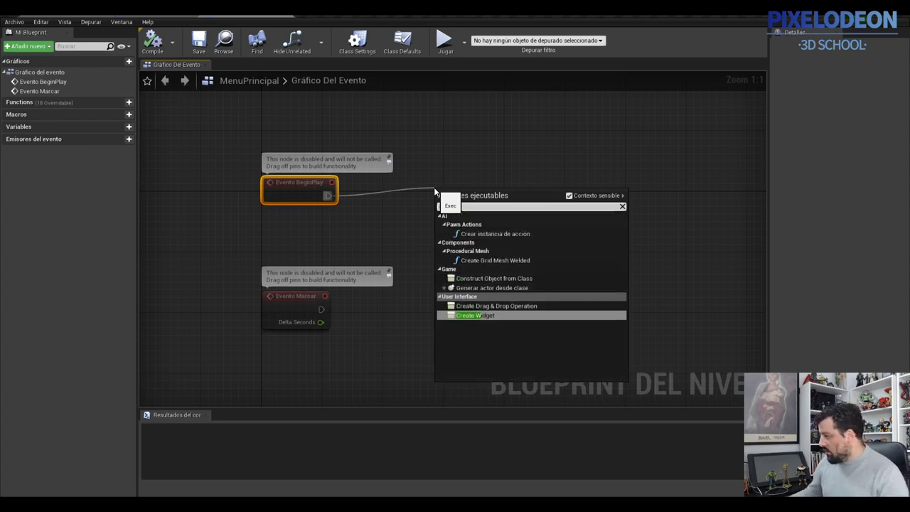
left_click(483, 306)
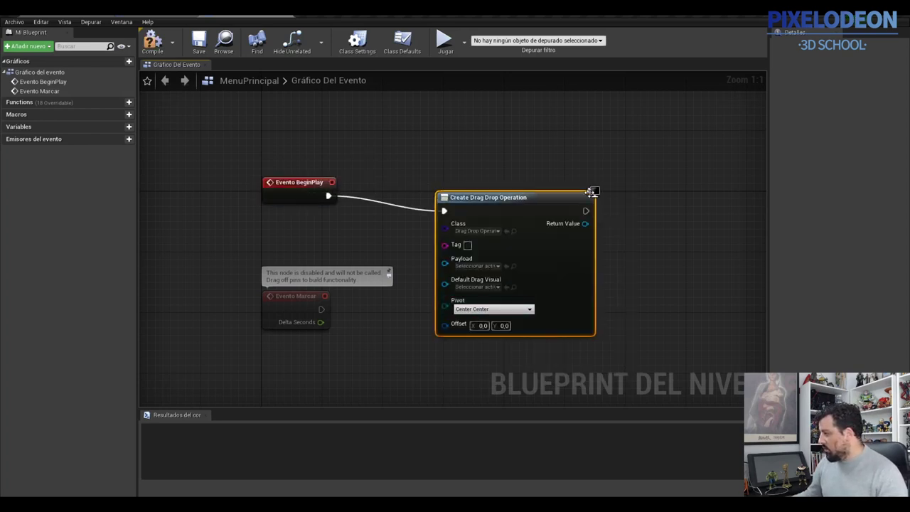
key("Delete")
- Add a Create Widget node after BeginPlay with its class set to HUD_MenuPrincipal
left_click_drag(327, 195, 449, 190)
type("create w")
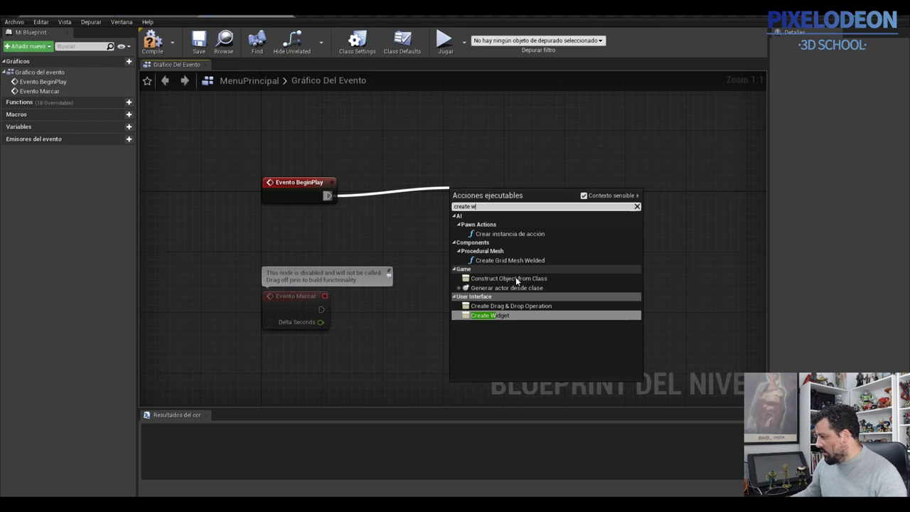
left_click(491, 315)
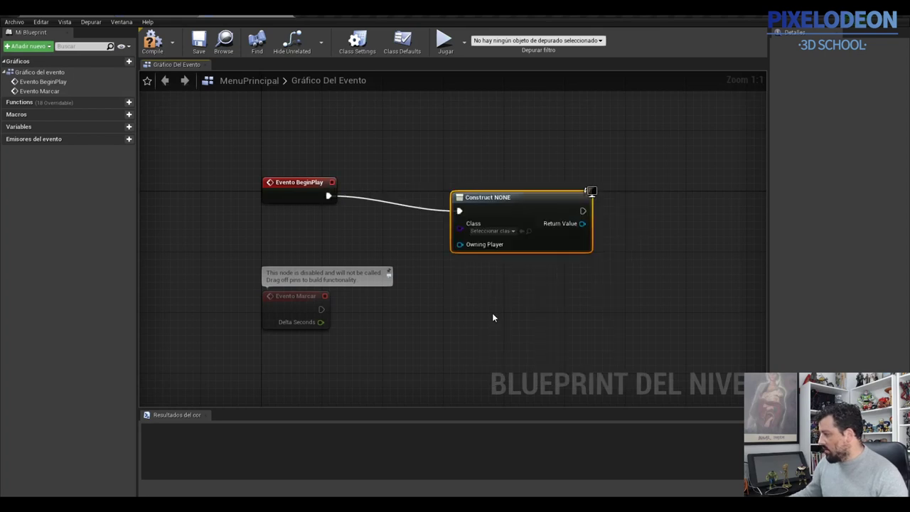
left_click(493, 231)
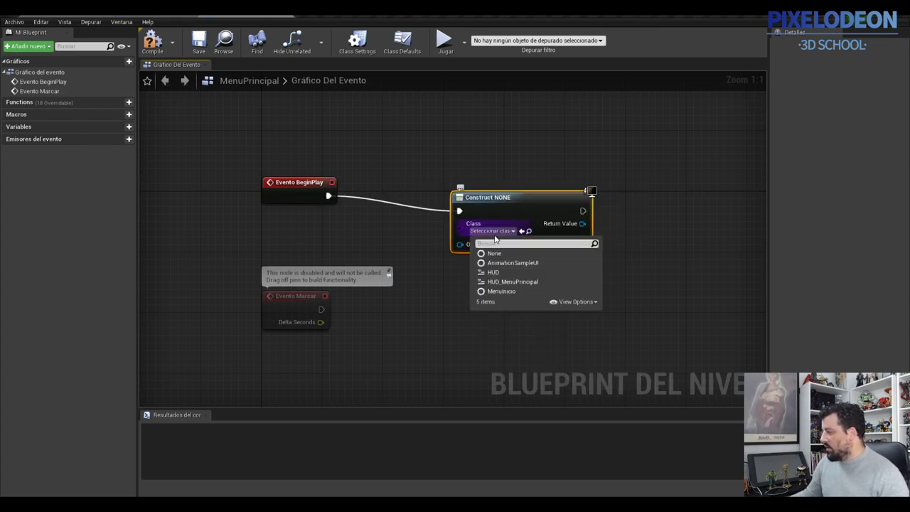
left_click(513, 285)
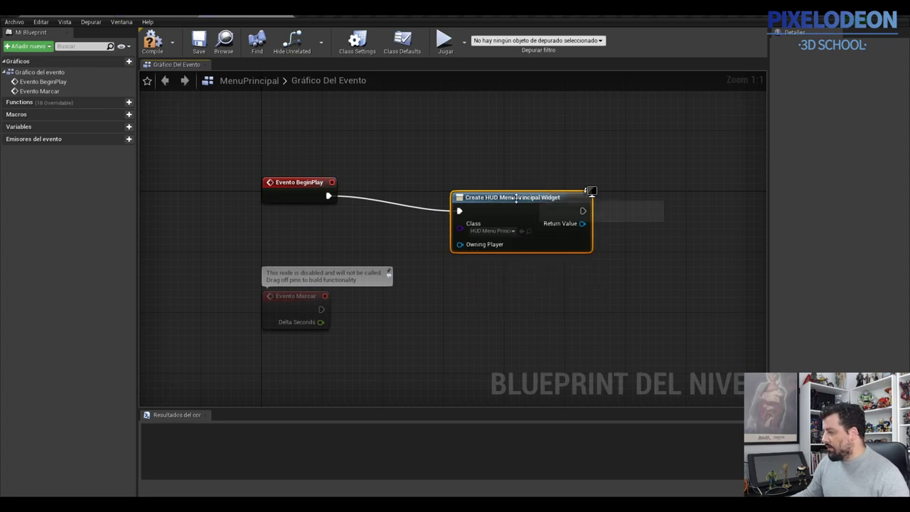
left_click_drag(519, 202, 495, 179)
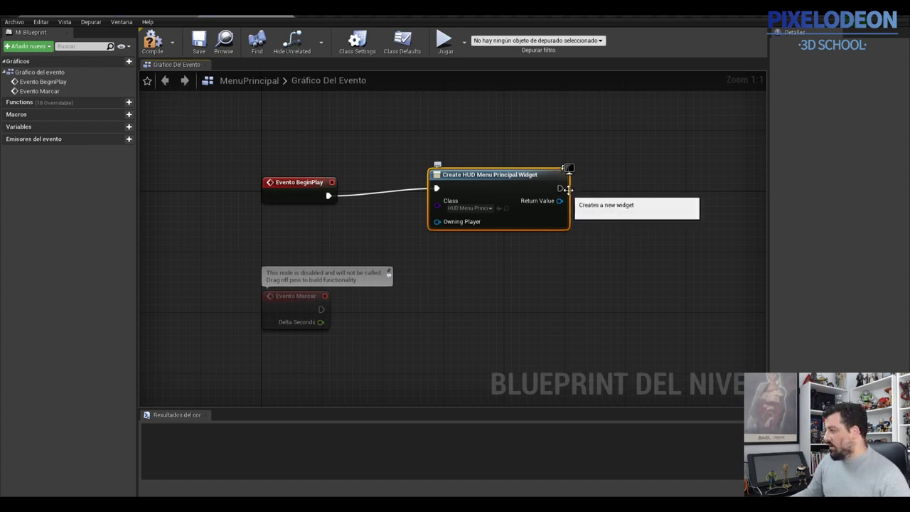
left_click_drag(561, 188, 625, 177)
- Add an Añadir a ventana gráfica node fed by the created widget, and save the map
type("add to vi")
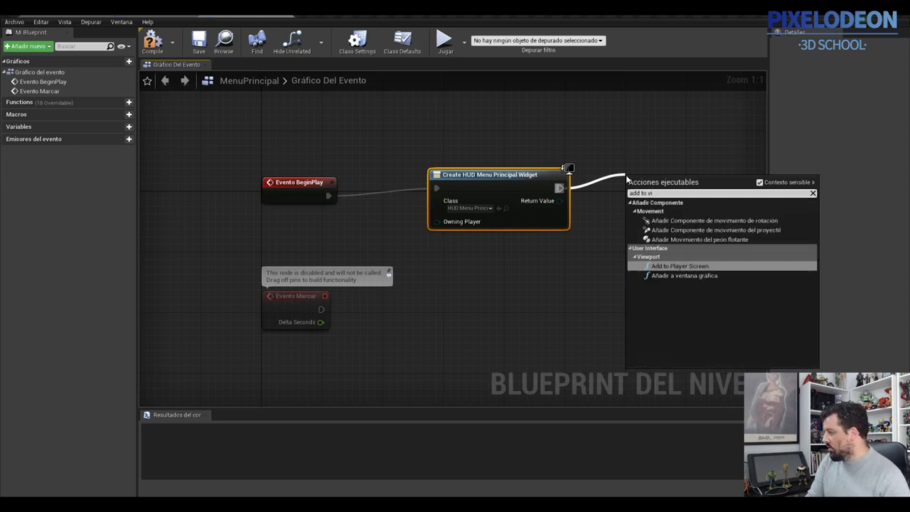
left_click(691, 275)
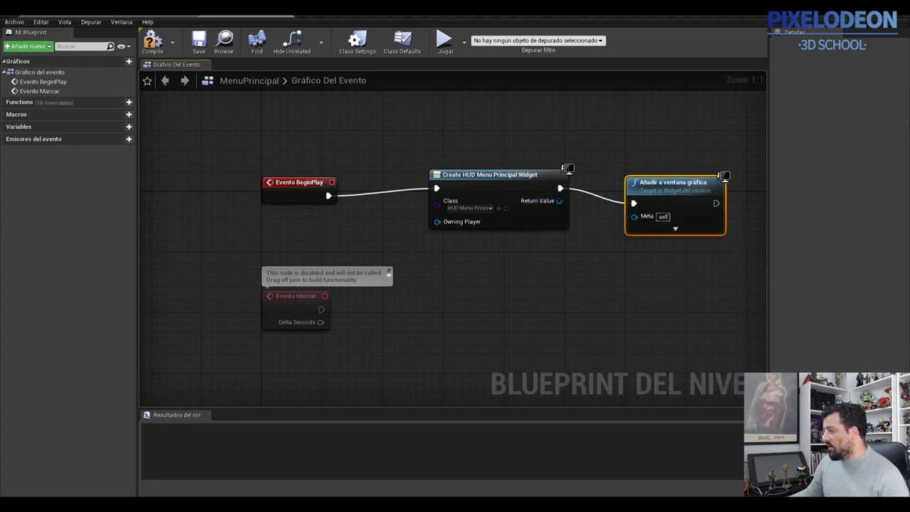
left_click_drag(562, 200, 634, 221)
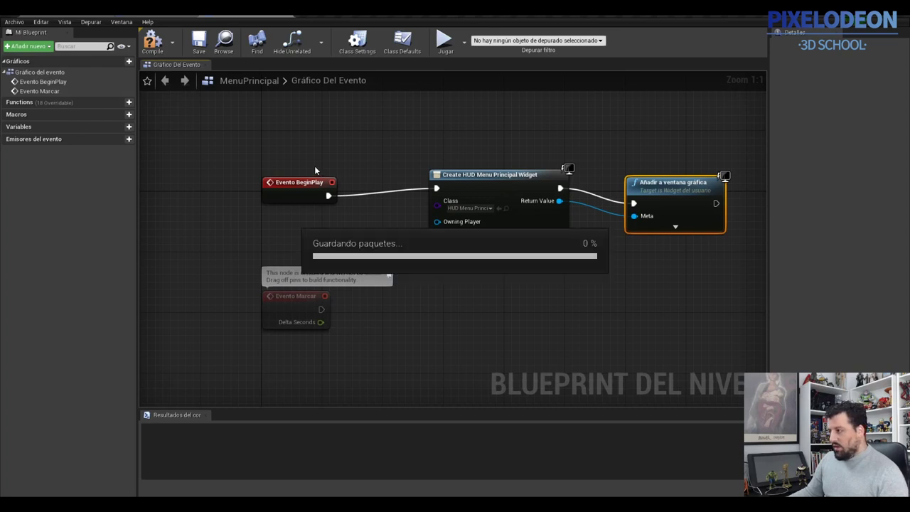
left_click(198, 42)
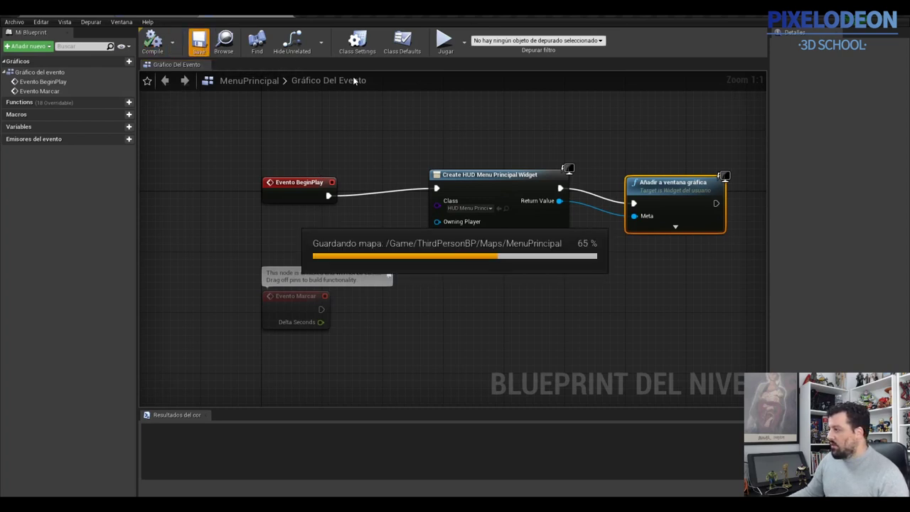
left_click(445, 43)
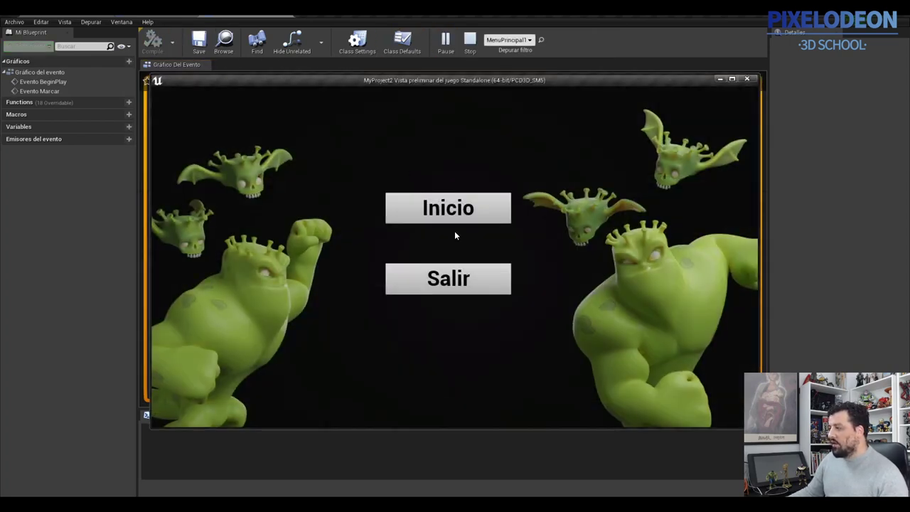
left_click(470, 205)
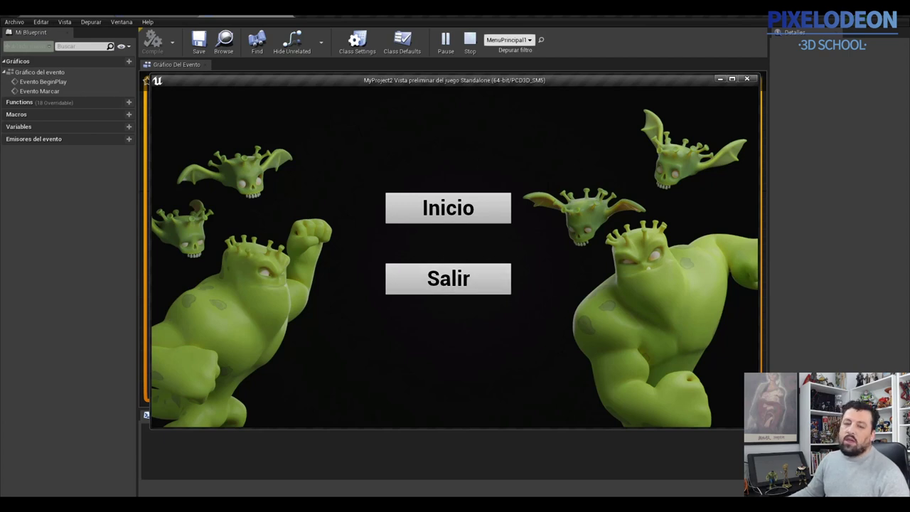
key("Escape")
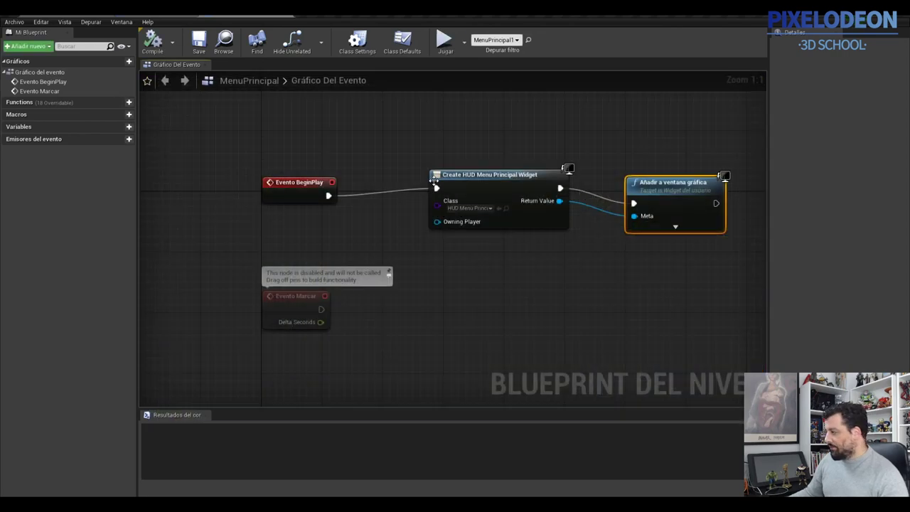
- Add a Set Show Mouse Cursor node after Añadir a ventana gráfica, with context sensitivity off
mouse_move(575, 262)
right_mouse_down()
mouse_move(432, 264)
mouse_move(360, 244)
mouse_move(302, 246)
right_mouse_up()
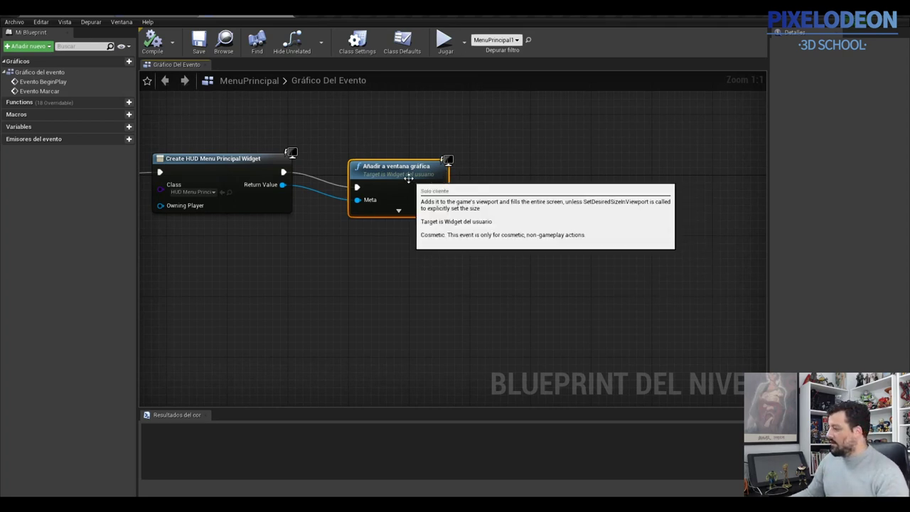
left_click_drag(439, 187, 519, 190)
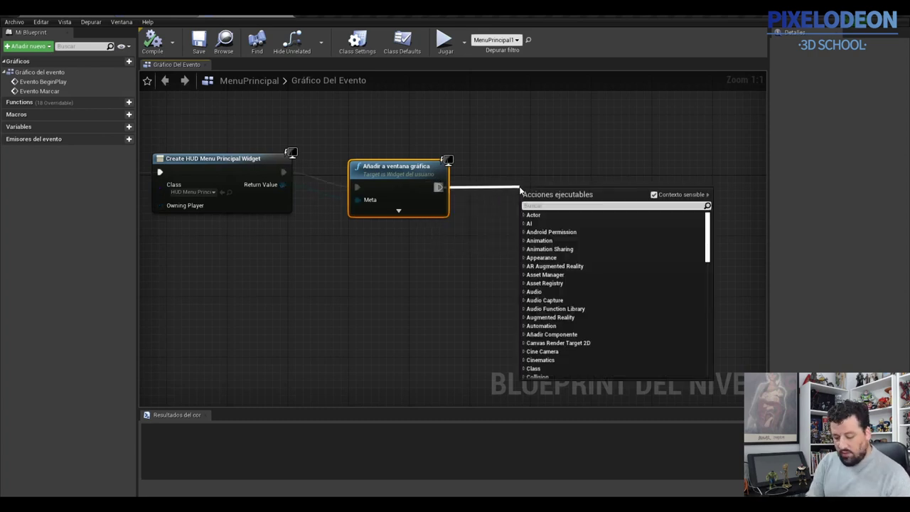
type("show ")
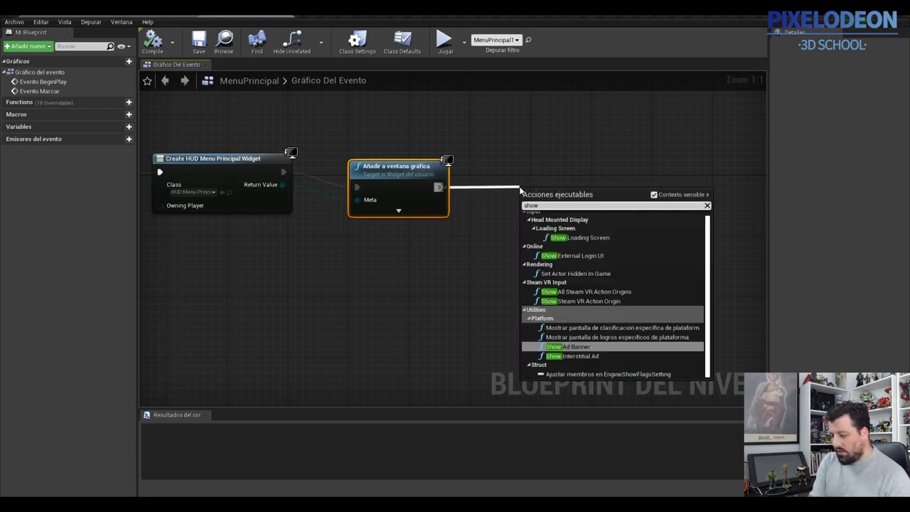
type("mo")
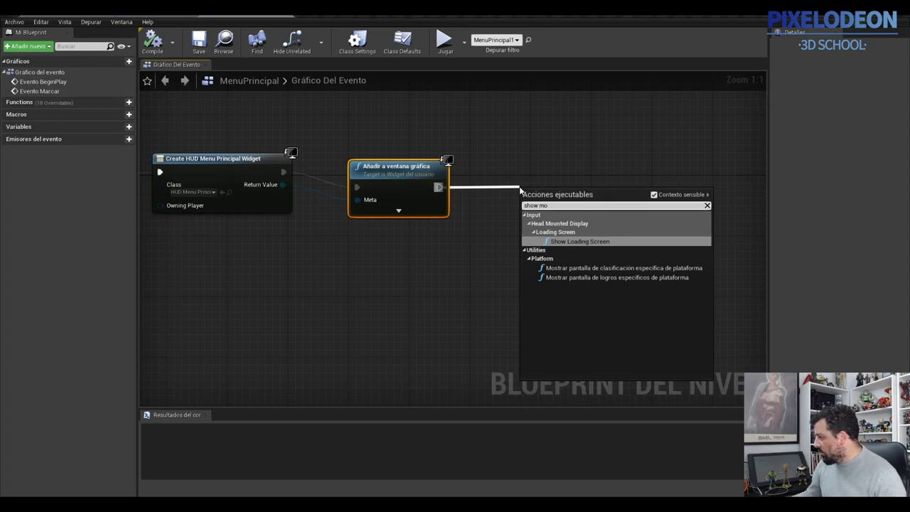
left_click(654, 196)
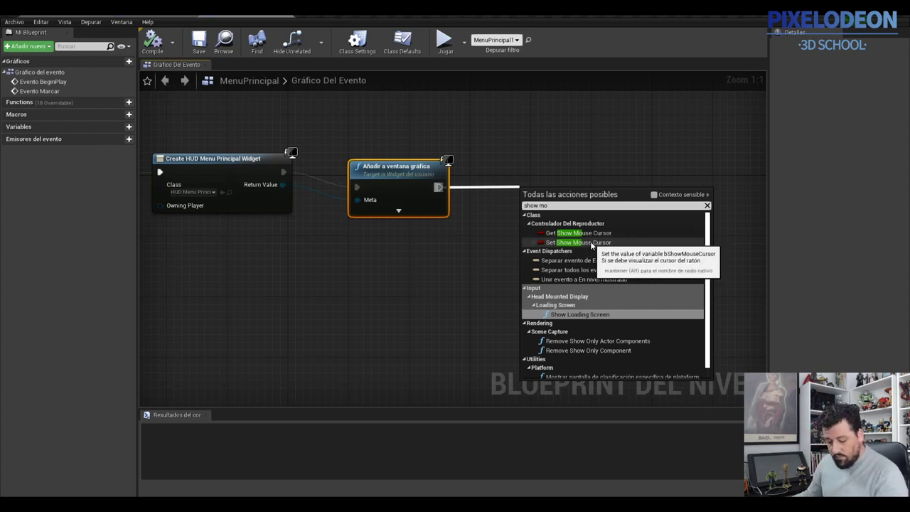
left_click(561, 206)
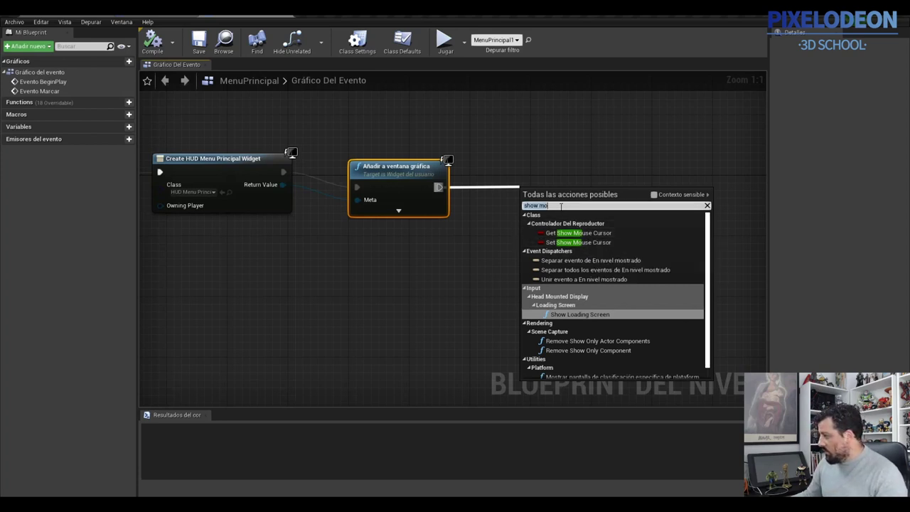
type("use")
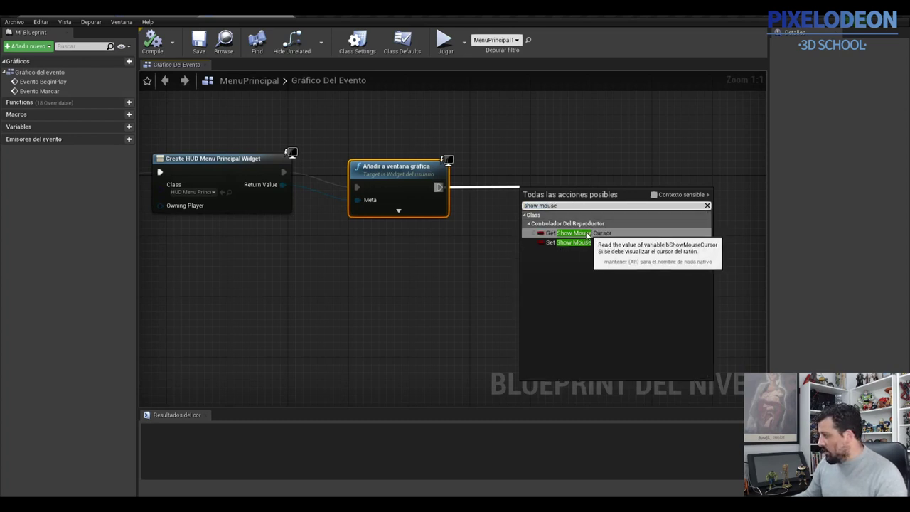
left_click(579, 244)
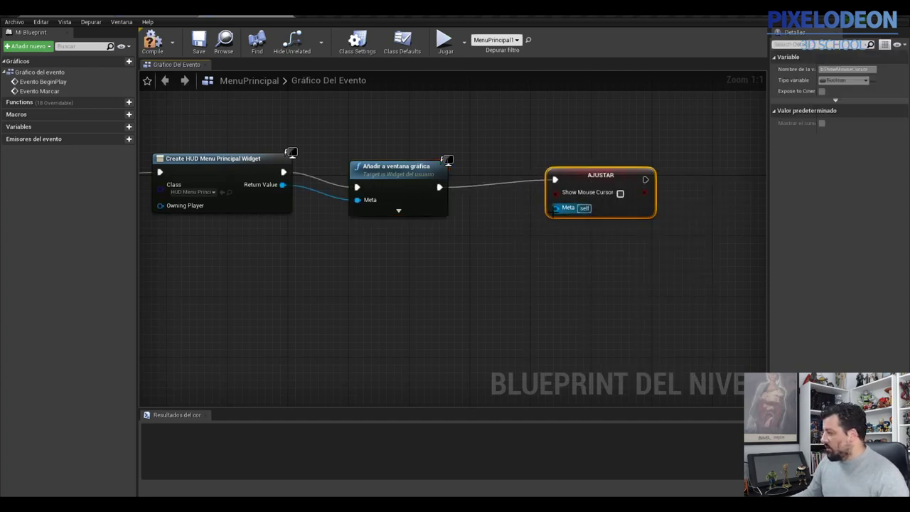
- Connect an Obtener controlador del reproductor node into the Set node's Meta input
left_click_drag(557, 206, 446, 262)
type("get con")
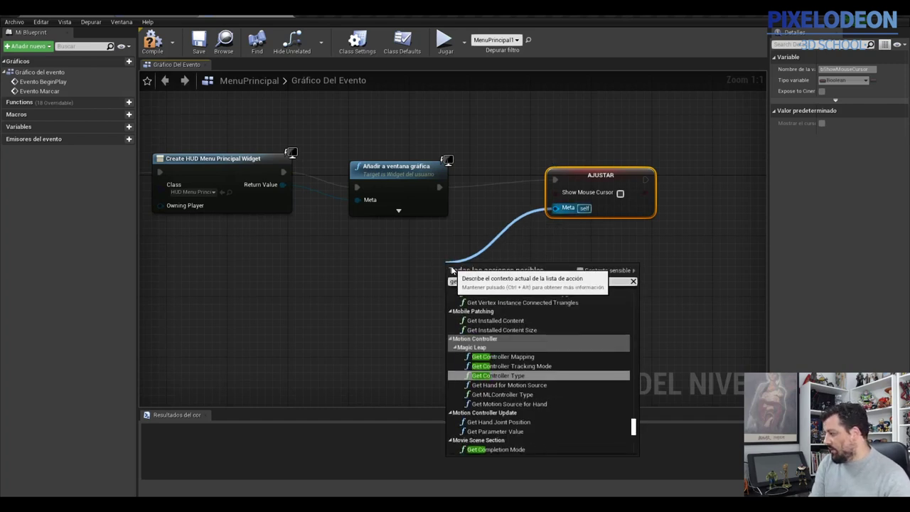
key("BackSpace")
key("BackSpace")
key("BackSpace")
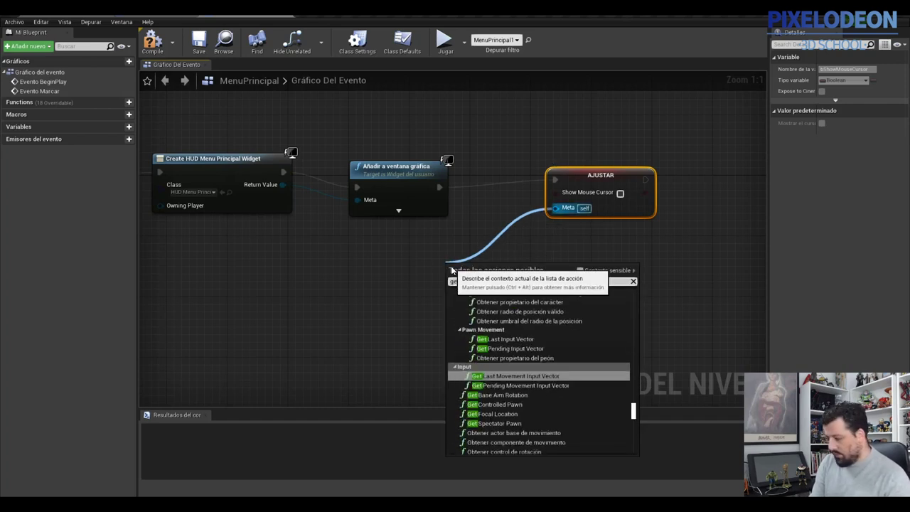
type(" player")
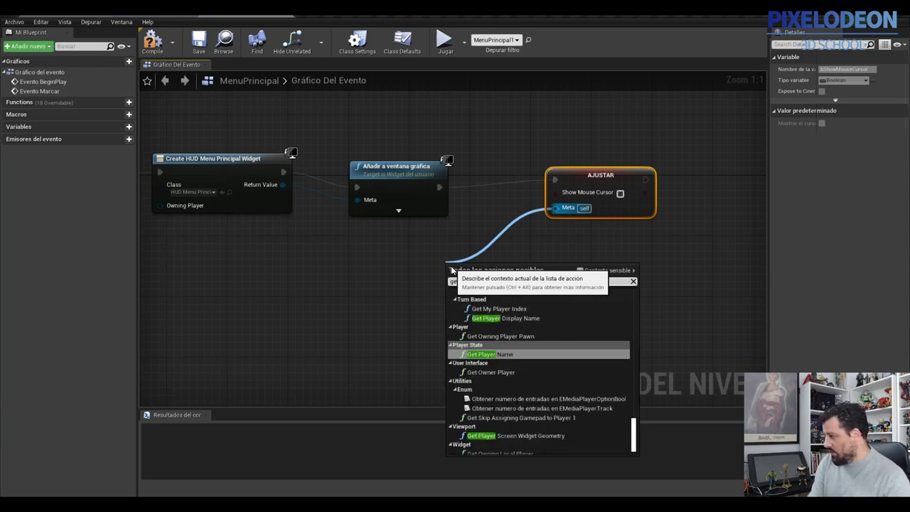
type(" con")
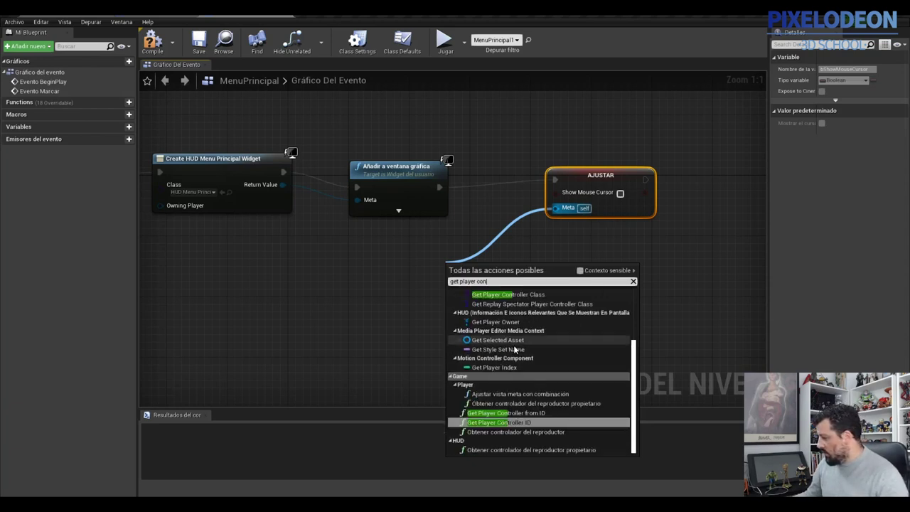
left_click(593, 269)
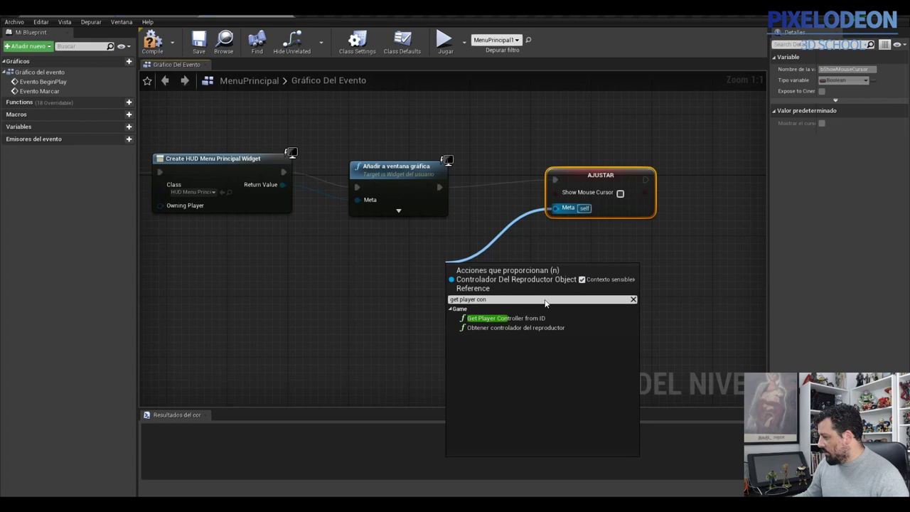
left_click(504, 328)
mouse_move(500, 270)
left_mouse_down()
mouse_move(364, 266)
mouse_move(395, 259)
left_mouse_up()
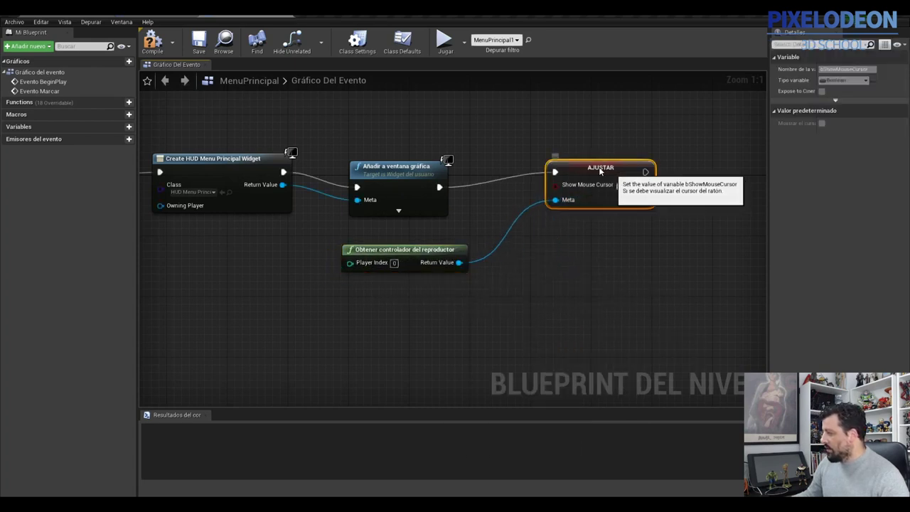
left_click_drag(603, 178, 580, 185)
- Save the level and test the Inicio button in a game preview
key("ctrl+s")
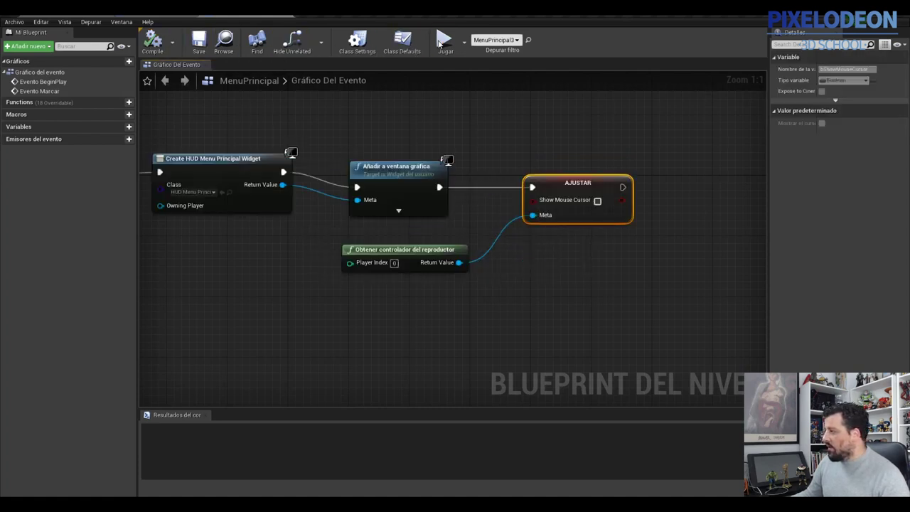
left_click(442, 39)
left_click(448, 207)
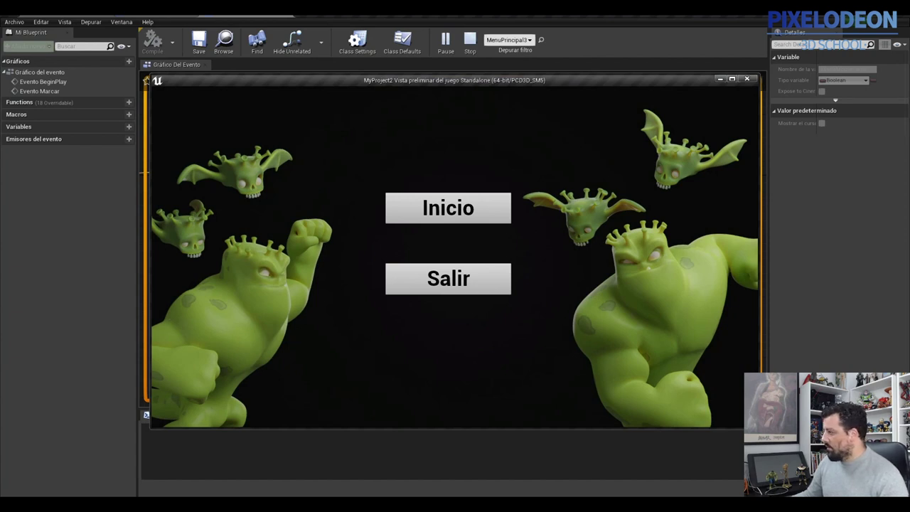
- Close the preview, tick Show Mouse Cursor on the Set node, and save with Ctrl+S
key("Escape")
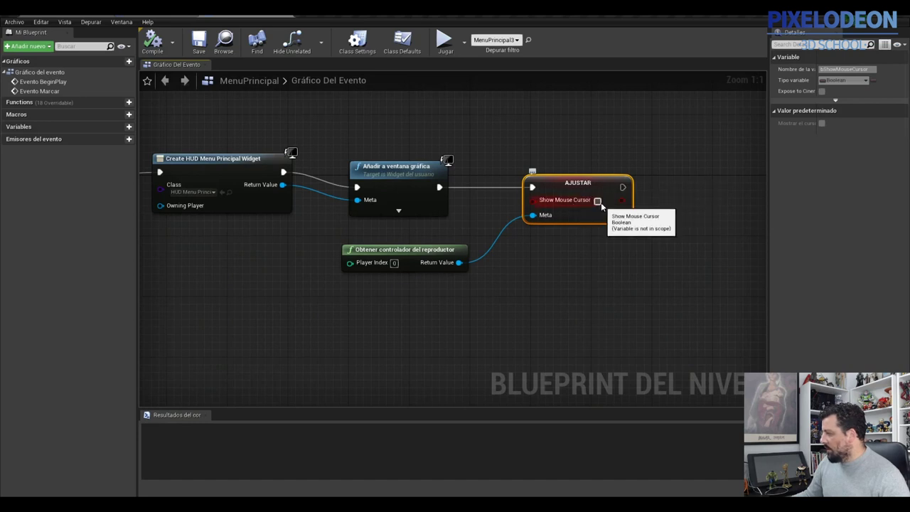
left_click(597, 201)
left_click_drag(581, 187, 596, 171)
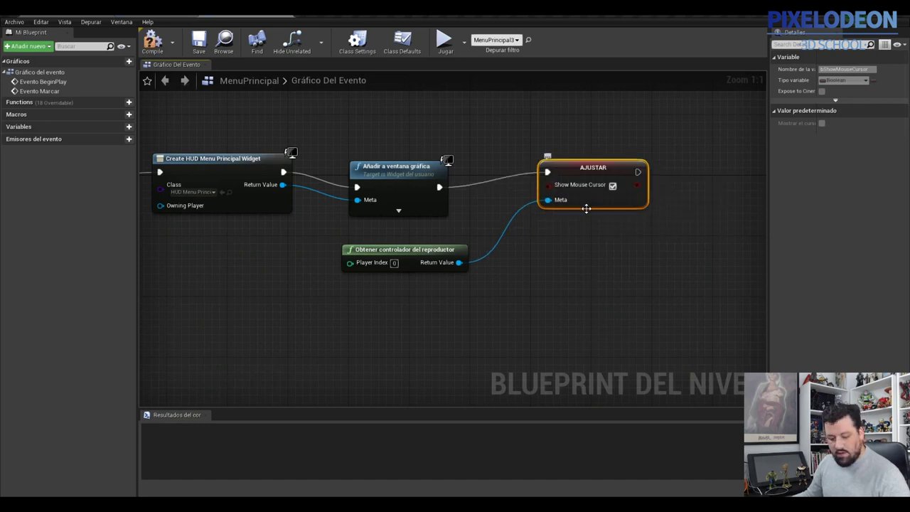
key("ctrl+s")
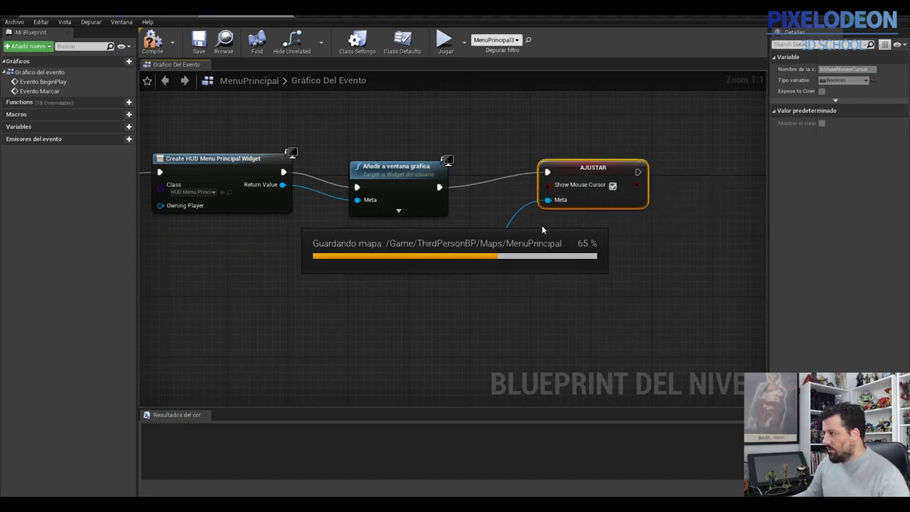
- Preview the menu again, then zoom out the event graph and return to the HUD_MenuPrincipal designer
left_click(444, 41)
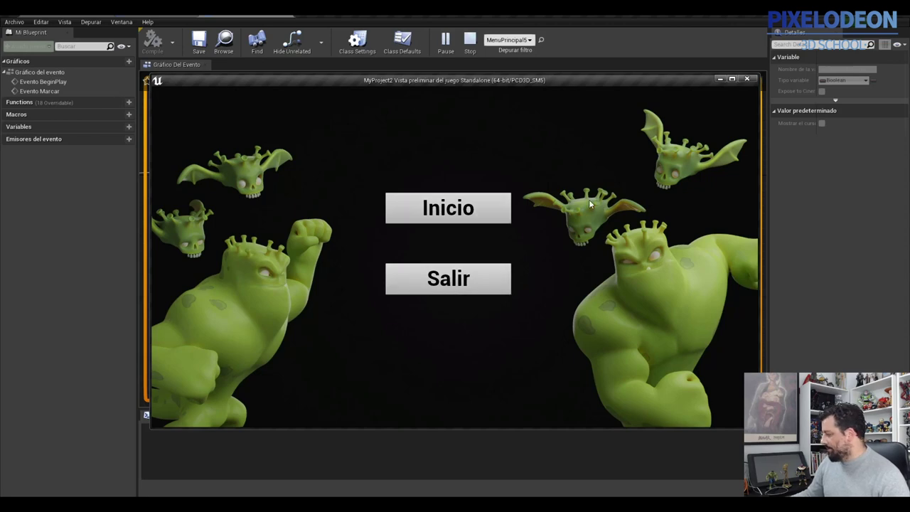
key("Escape")
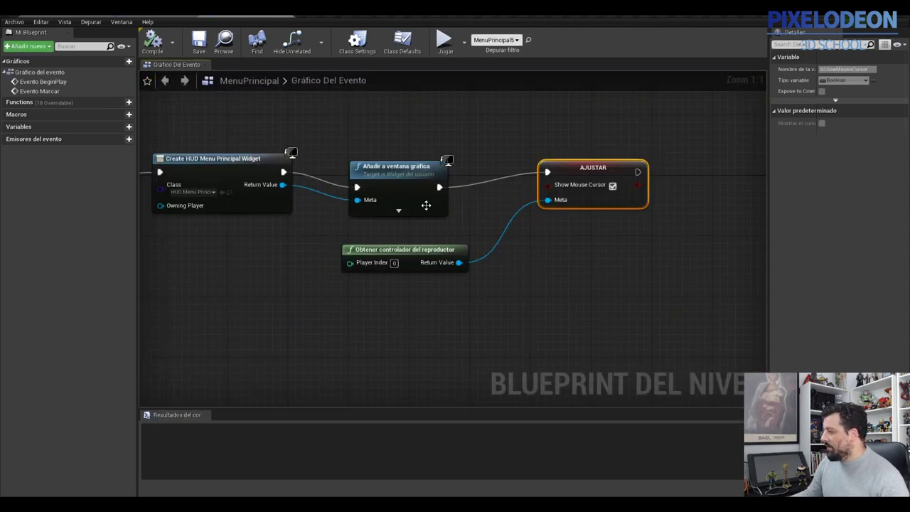
right_click_drag(290, 241, 354, 249)
scroll(330, 265, "down", 3)
right_click_drag(338, 278, 381, 261)
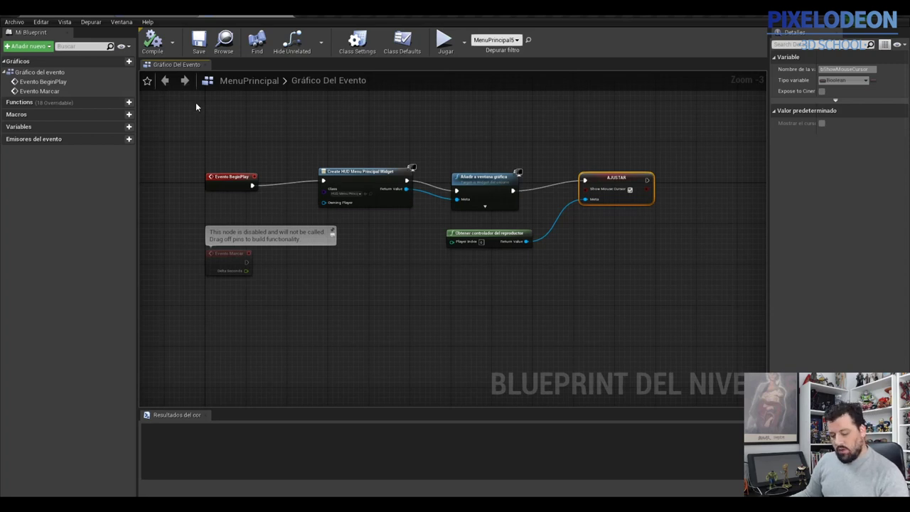
left_click(162, 14)
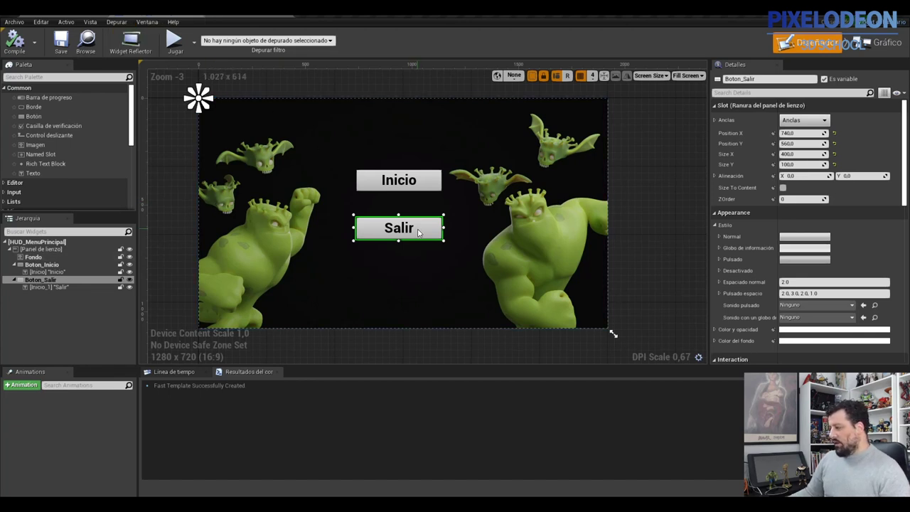
- Add an En clicado event for Boton_Salir wired to a Salir del juego node
scroll(725, 260, "down", 5)
scroll(753, 256, "down", 5)
scroll(783, 254, "down", 5)
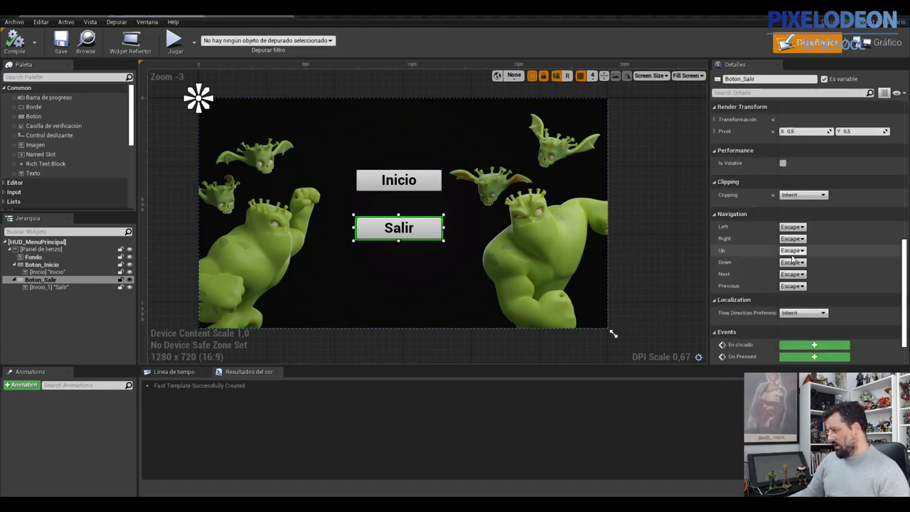
scroll(795, 259, "down", 5)
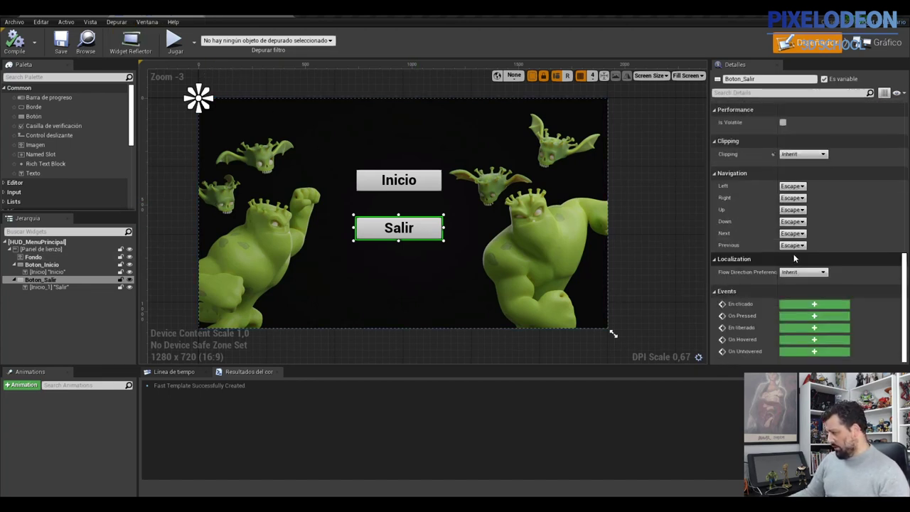
left_click(816, 304)
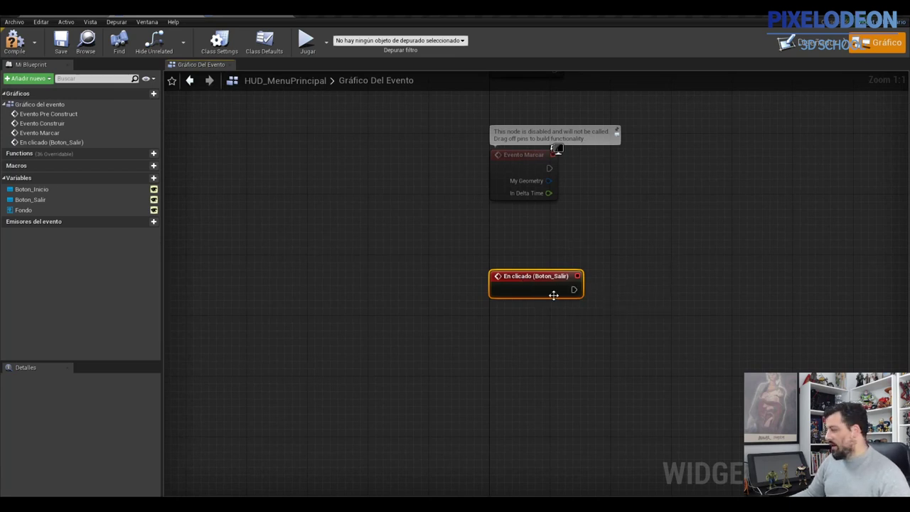
left_click_drag(573, 289, 681, 278)
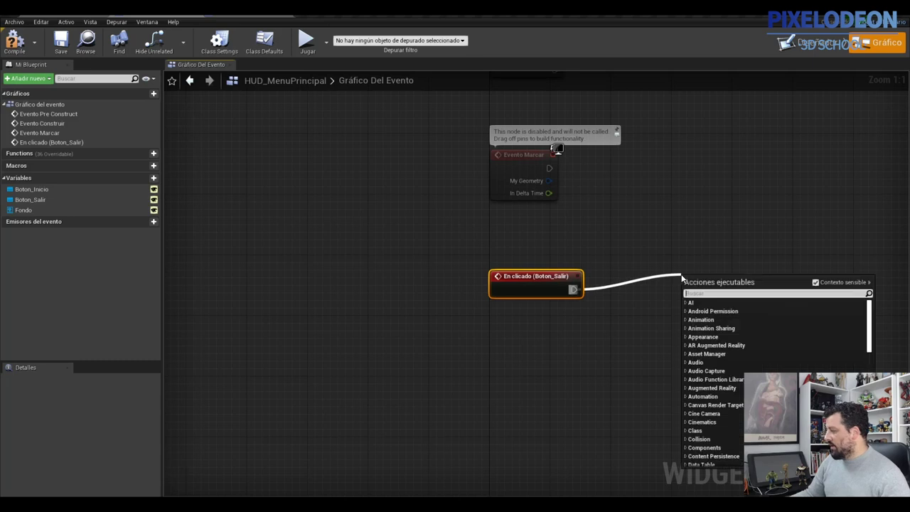
type("qui")
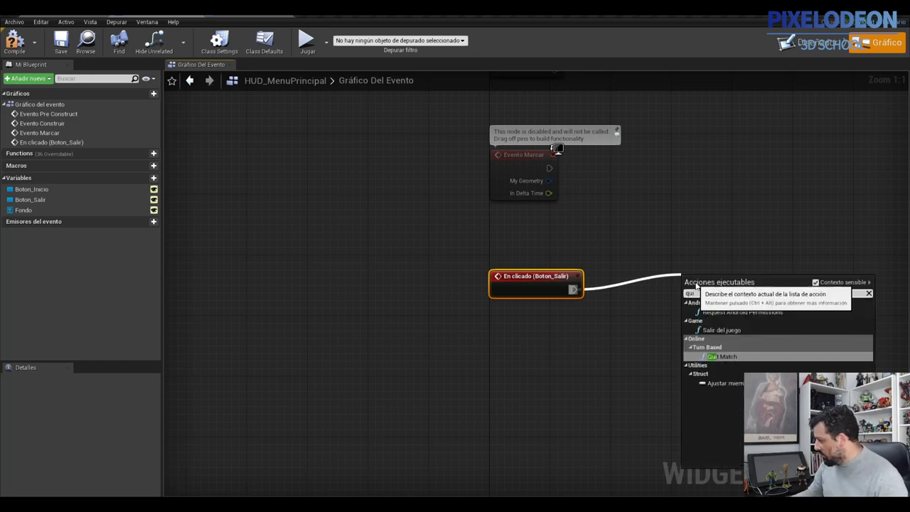
left_click(721, 329)
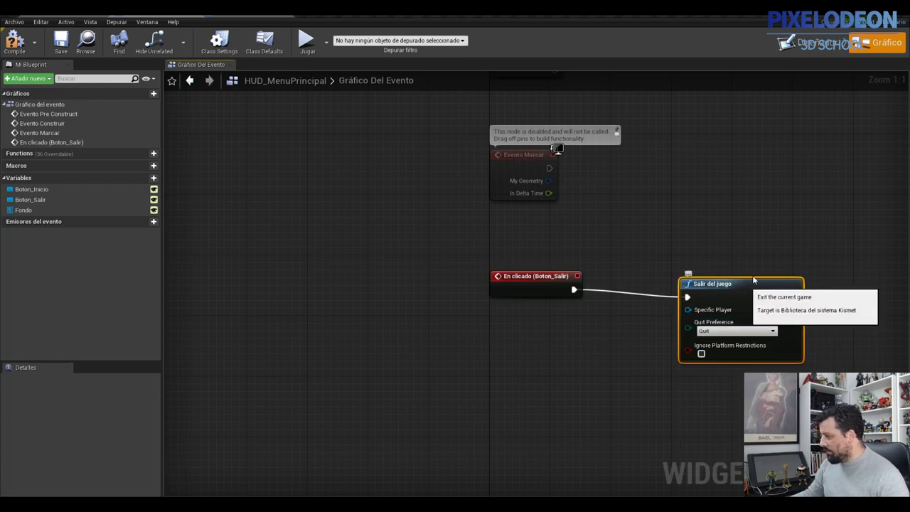
left_click_drag(737, 286, 737, 262)
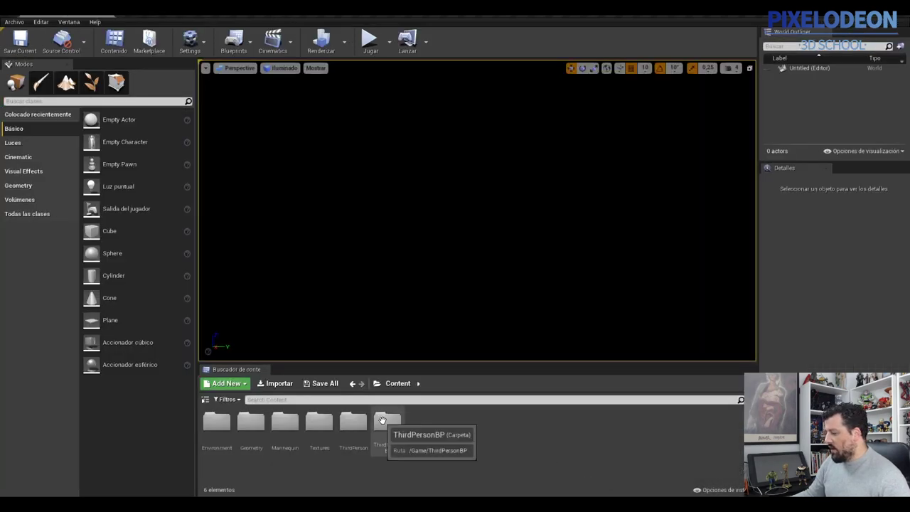
- Load the MenuPrincipal map from ThirdPersonBP/Maps, then go back to ThirdPersonBP and select Blueprints
double_click(382, 420)
double_click(250, 420)
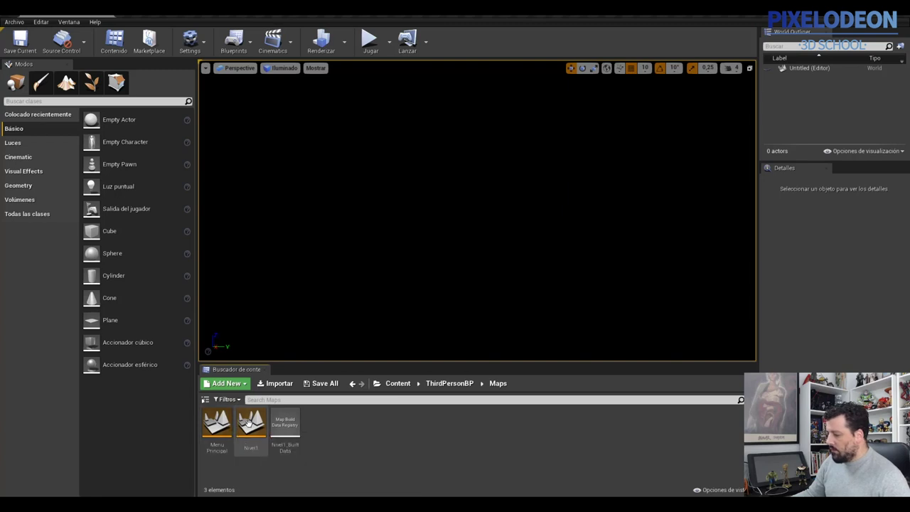
double_click(217, 424)
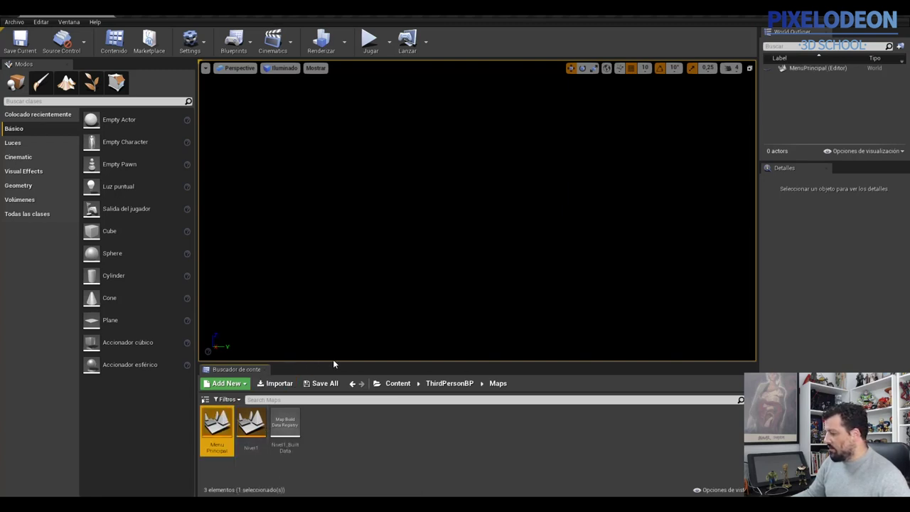
left_click(453, 386)
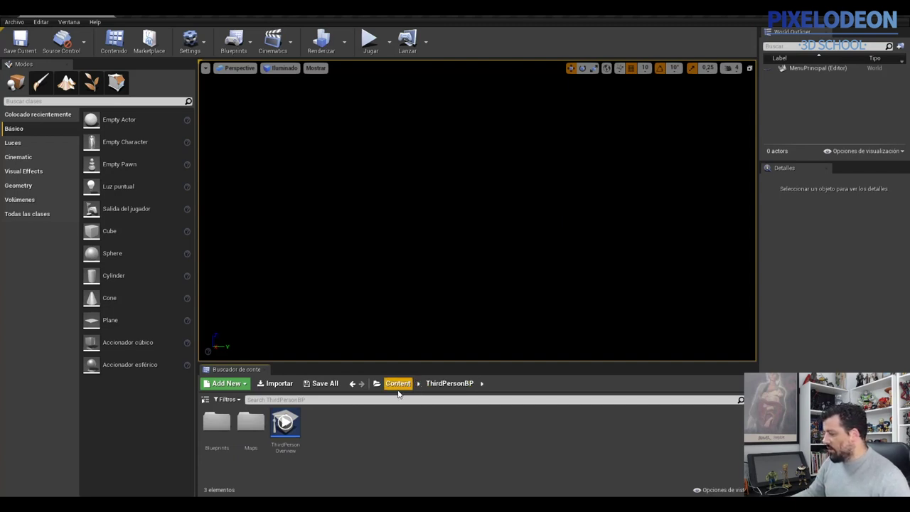
left_click(217, 426)
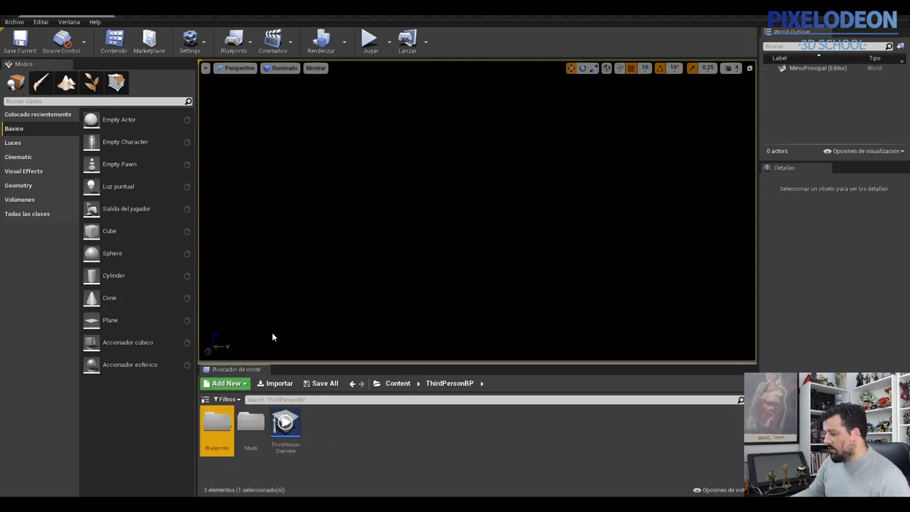
- Open the HUD_MenuPrincipal widget blueprint from Blueprints, maximized, with the menu canvas centred
double_click(217, 427)
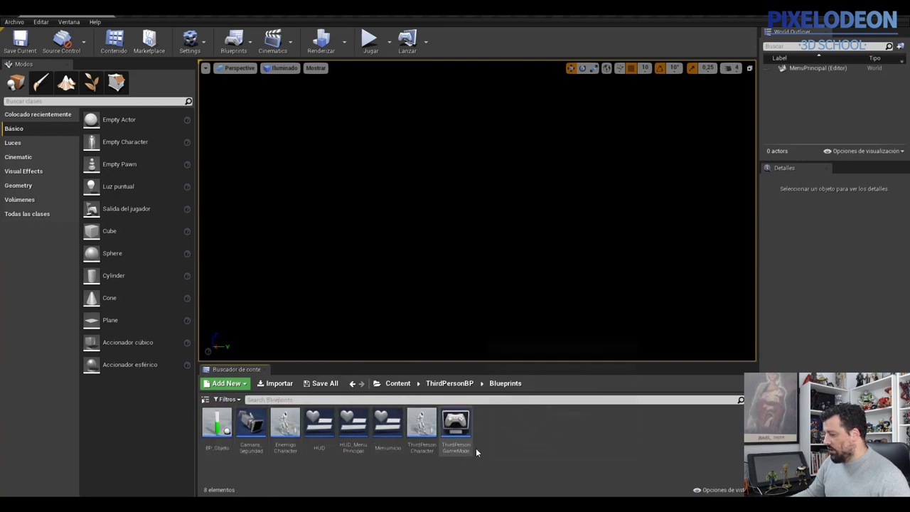
double_click(350, 420)
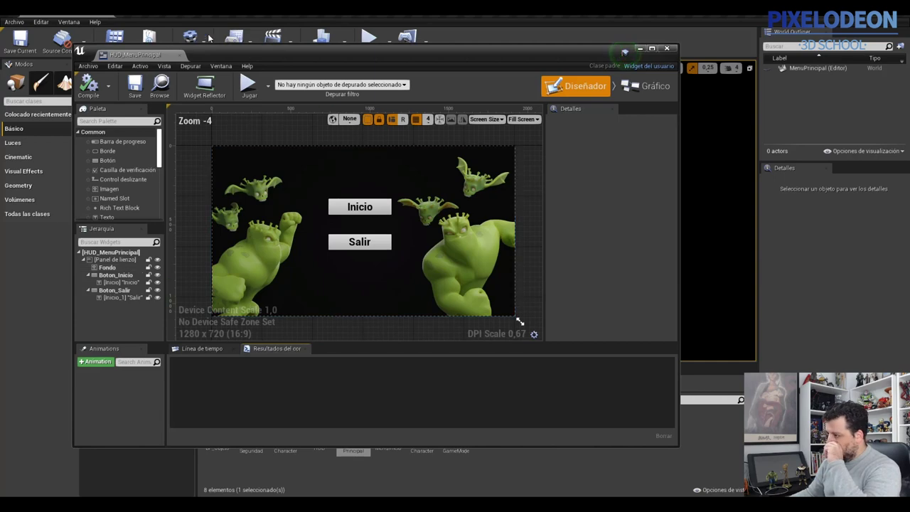
double_click(142, 54)
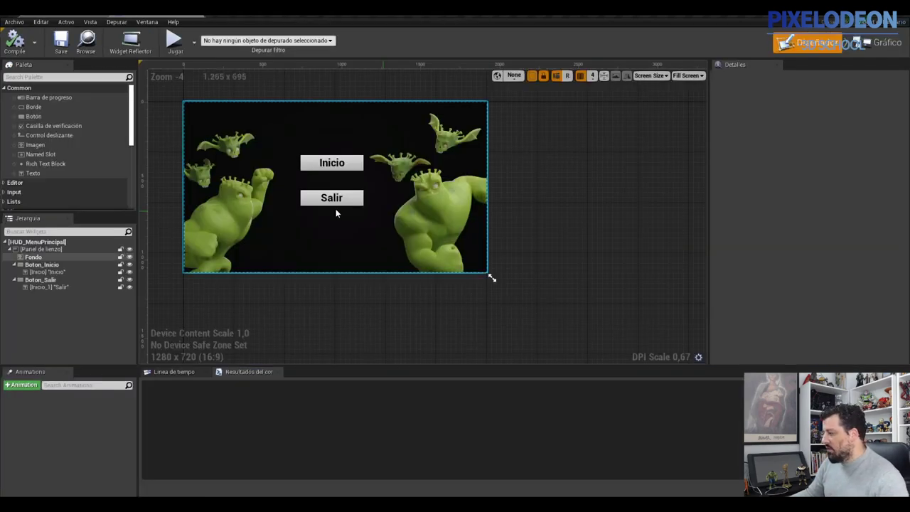
scroll(476, 235, "up", 2)
right_click_drag(573, 201, 707, 251)
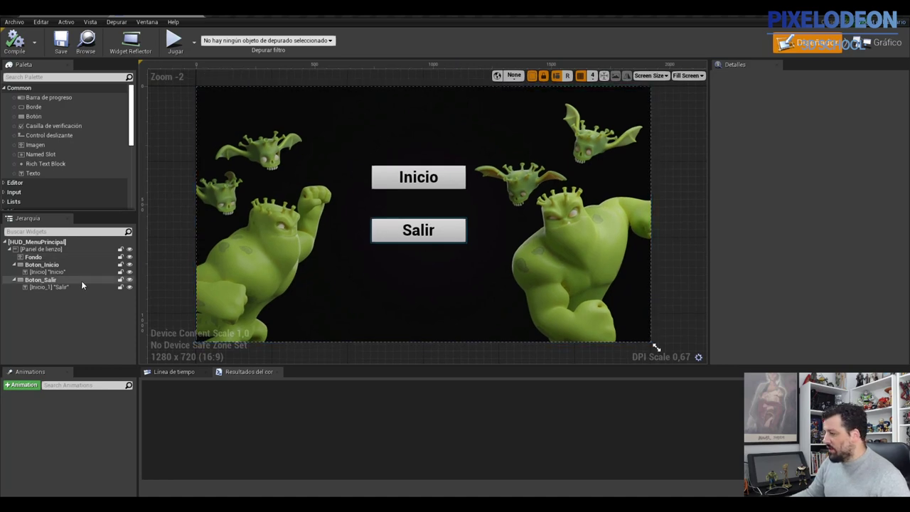
- Select Boton_Salir and scroll its Details panel down to the Events section
left_click(57, 280)
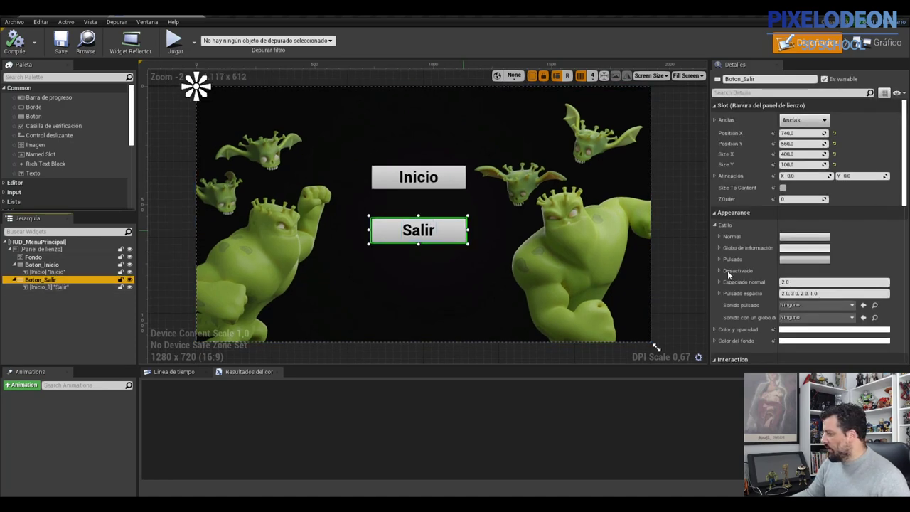
left_click(882, 42)
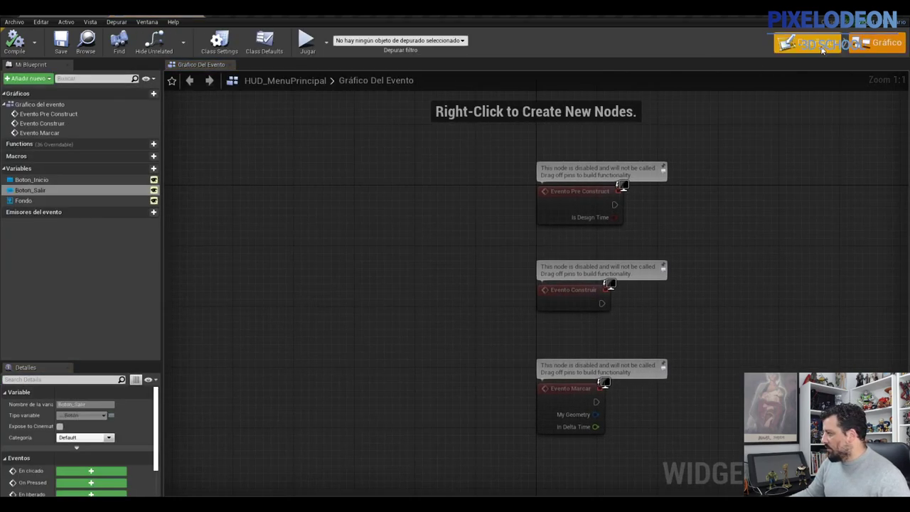
left_click(810, 42)
scroll(795, 263, "down", 3)
scroll(794, 263, "down", 2)
scroll(795, 263, "down", 2)
scroll(794, 263, "down", 2)
scroll(803, 278, "down", 3)
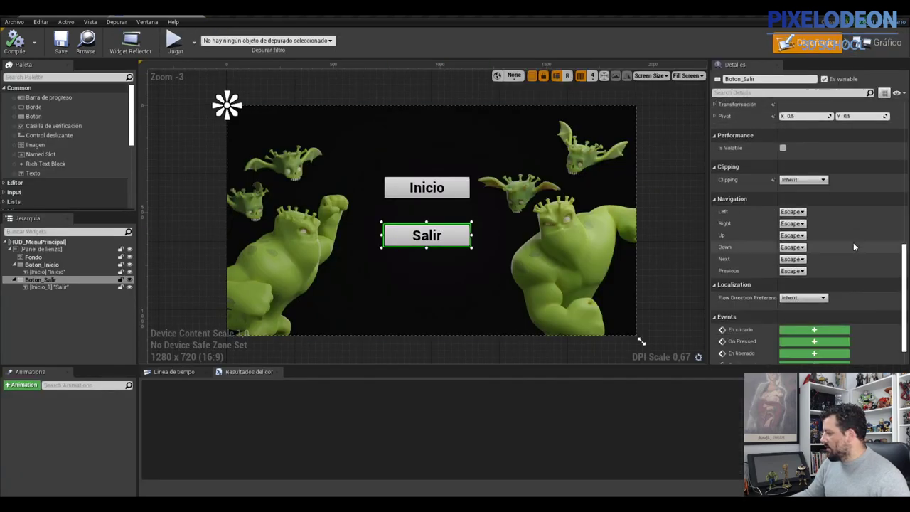
scroll(811, 293, "down", 2)
left_click(814, 302)
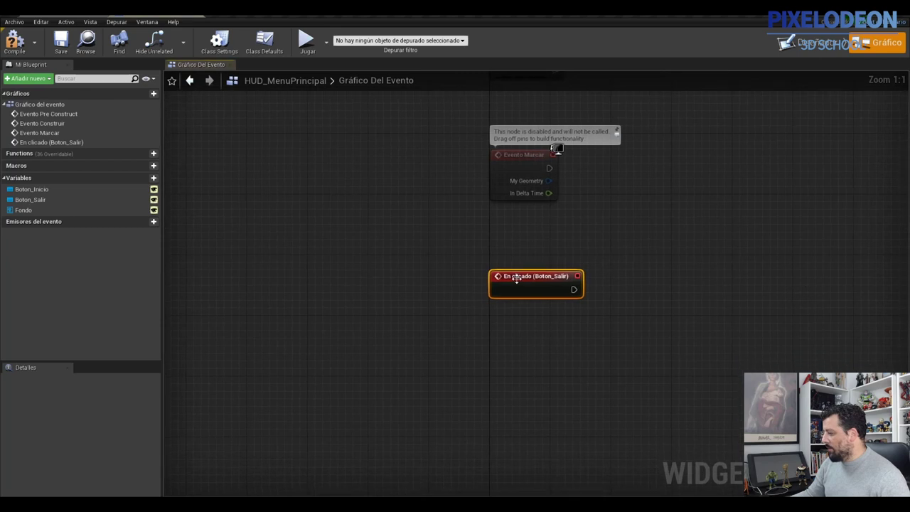
left_click_drag(573, 290, 659, 284)
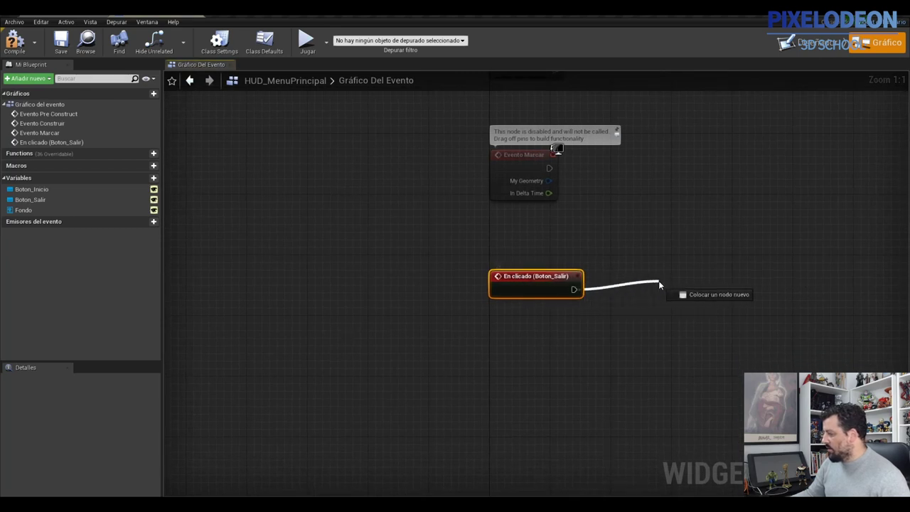
type("qui")
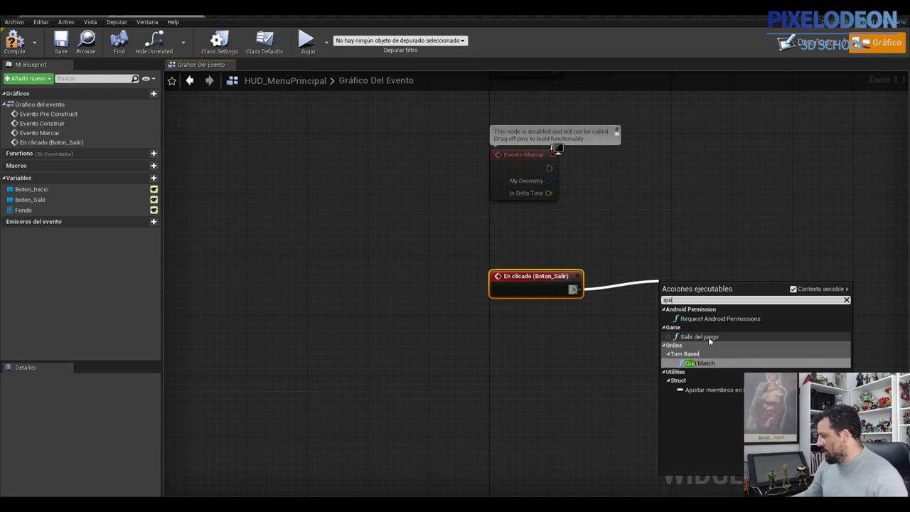
left_click(708, 337)
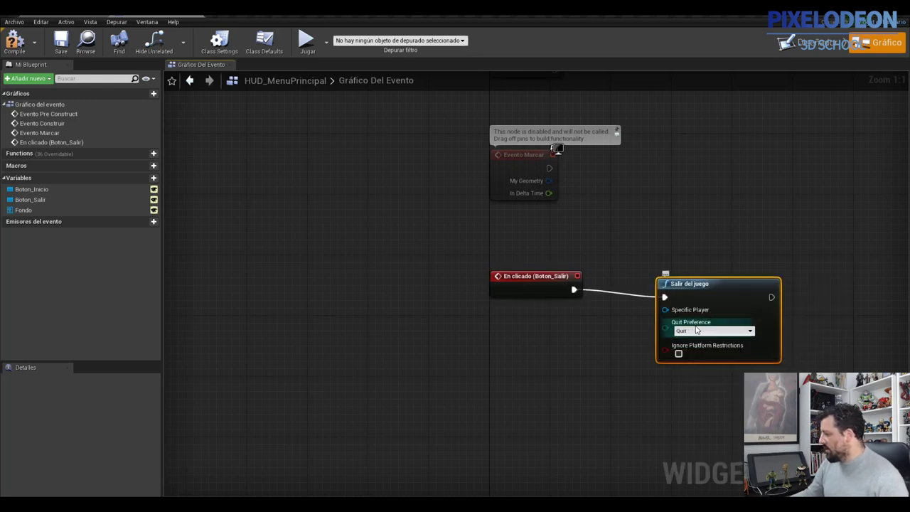
left_click_drag(721, 283, 721, 276)
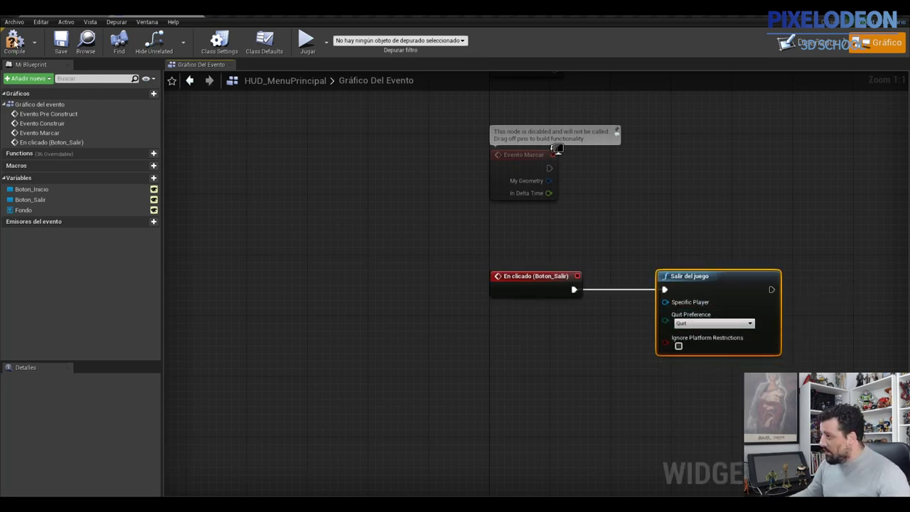
left_click(60, 42)
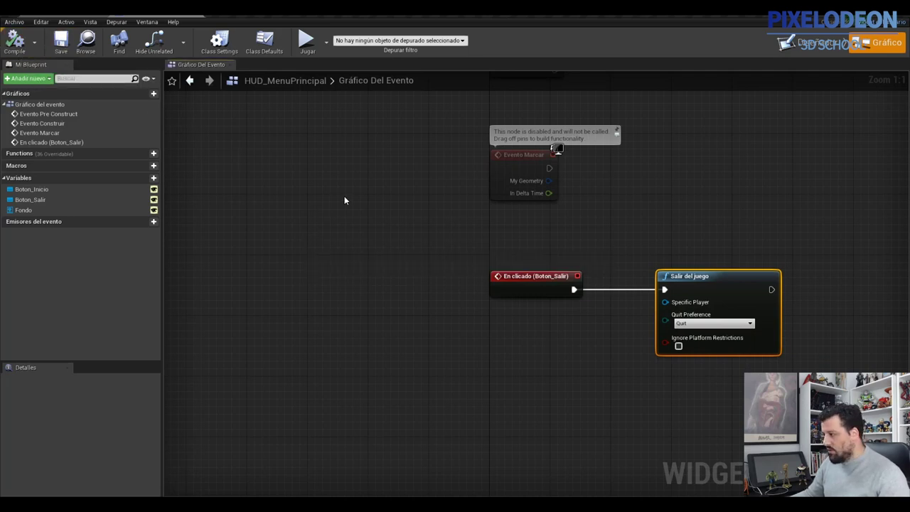
left_click(305, 38)
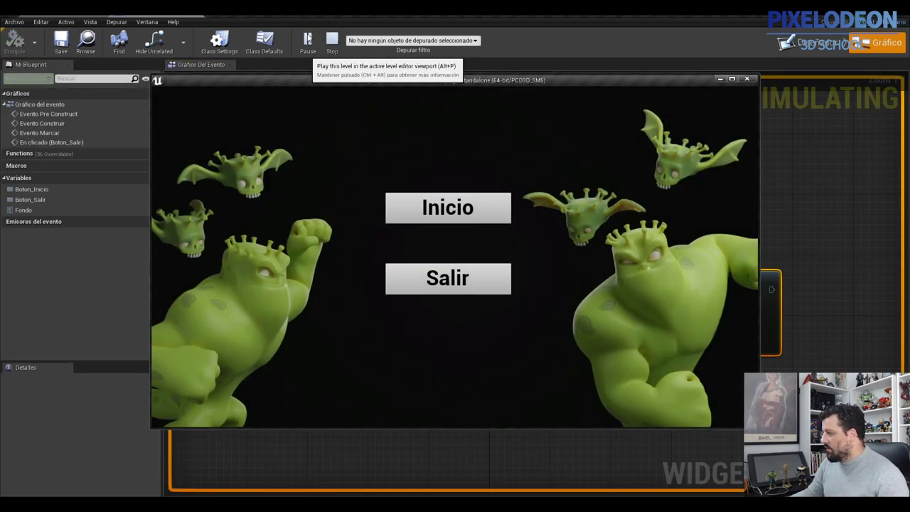
left_click(433, 284)
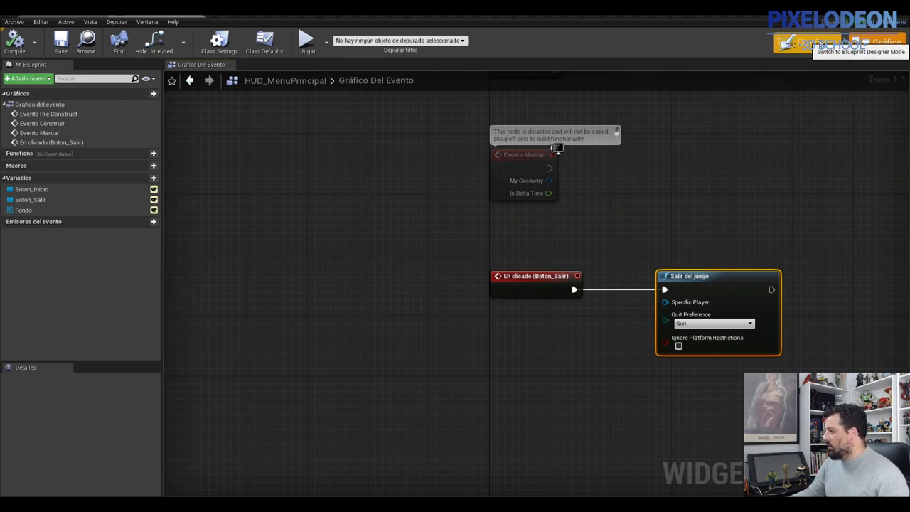
left_click(792, 47)
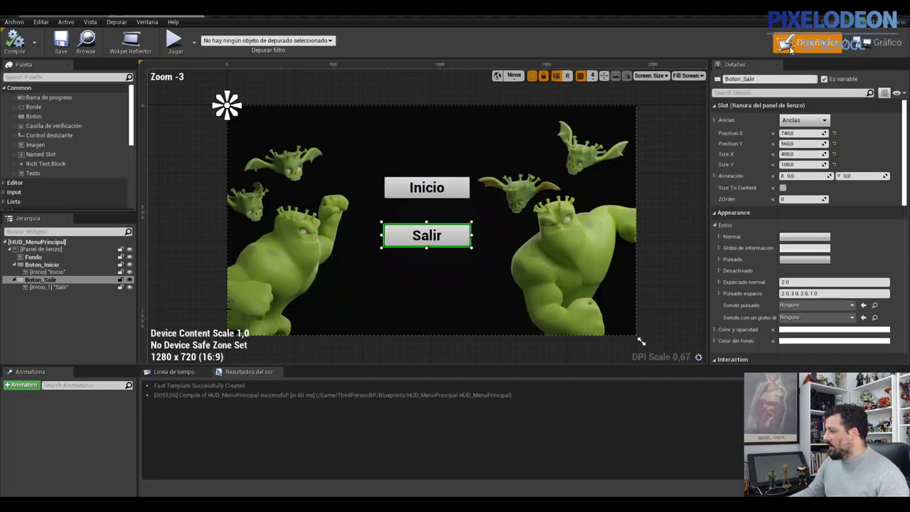
- Select Boton_Inicio and add its En clicado event to the event graph
left_click(420, 194)
scroll(816, 313, "down", 2)
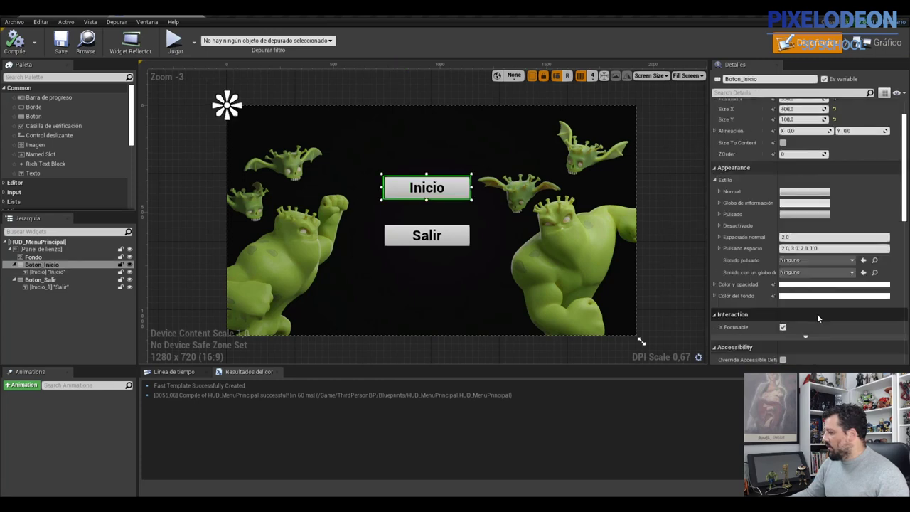
scroll(836, 315, "down", 3)
scroll(834, 311, "down", 3)
scroll(830, 311, "down", 3)
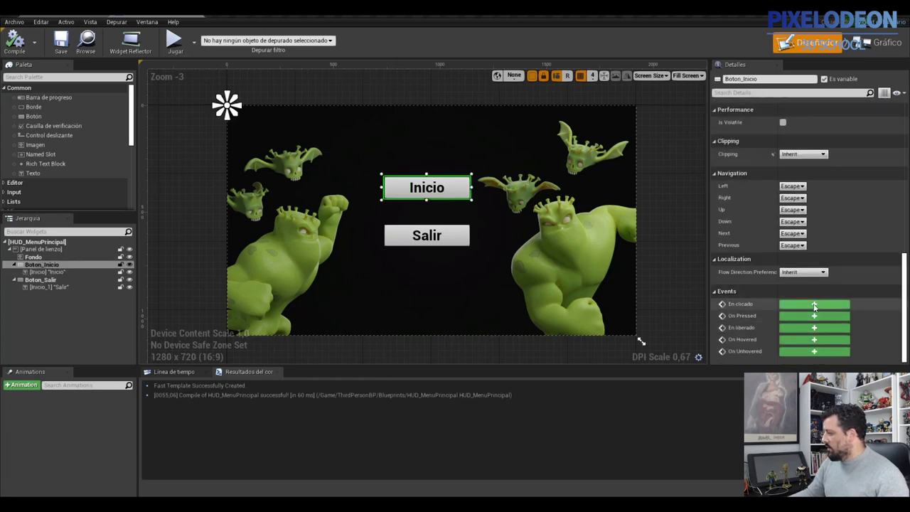
left_click(819, 307)
mouse_move(516, 293)
left_mouse_down()
mouse_move(516, 341)
mouse_move(565, 334)
left_mouse_up()
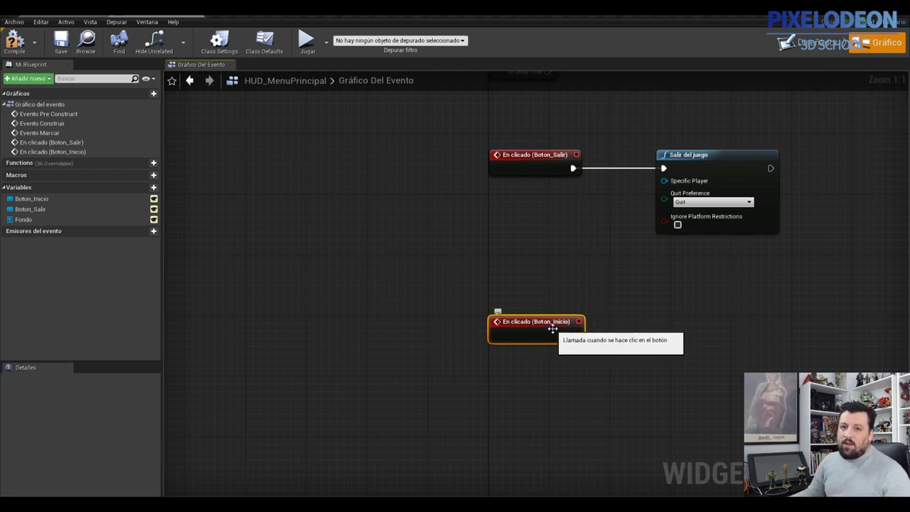
- Search 'level' off the Inicio click event, then delete the wrongly added Load Level Instance node
left_click_drag(574, 335, 667, 332)
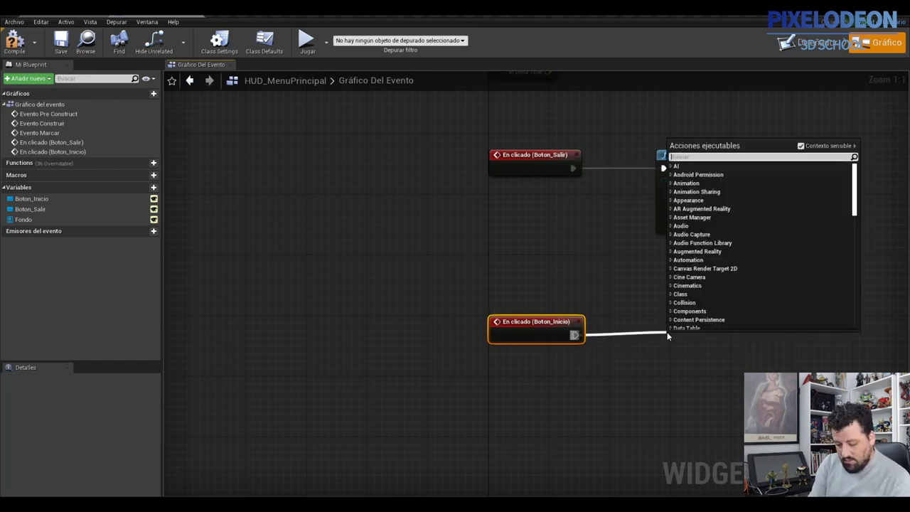
type("level")
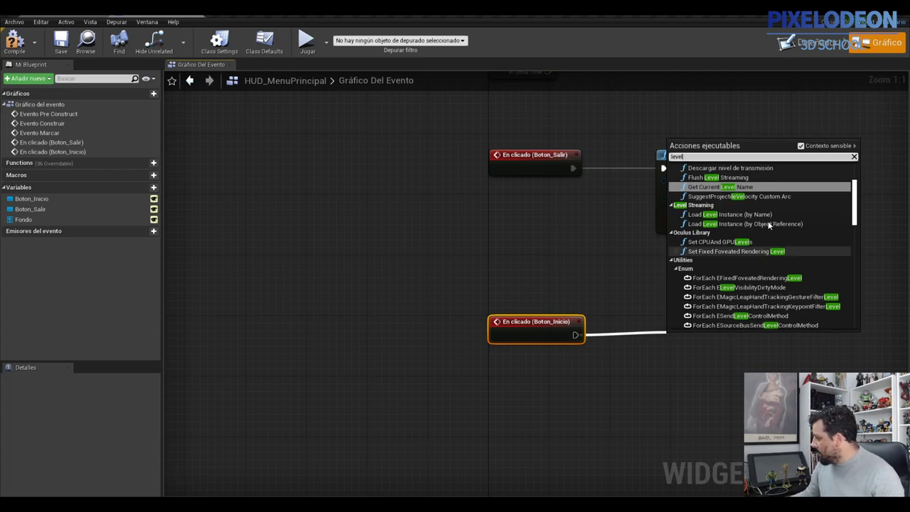
left_click(728, 219)
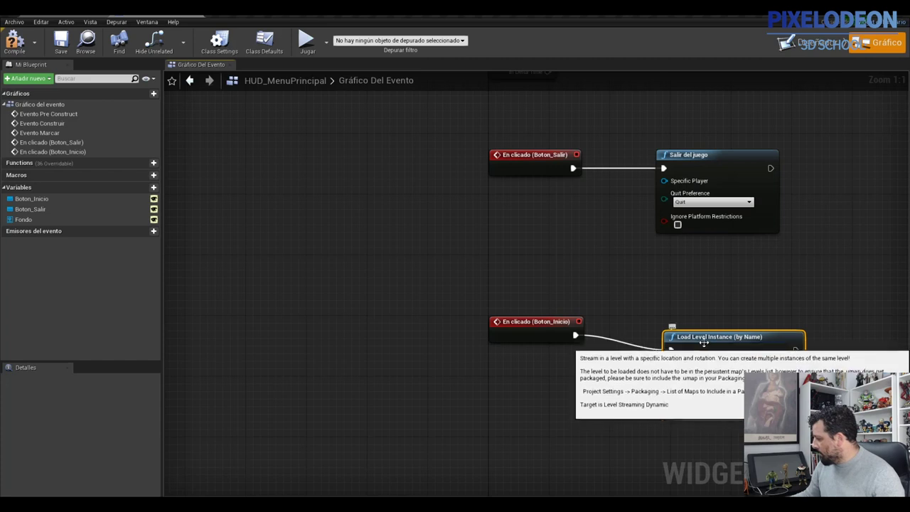
key("Delete")
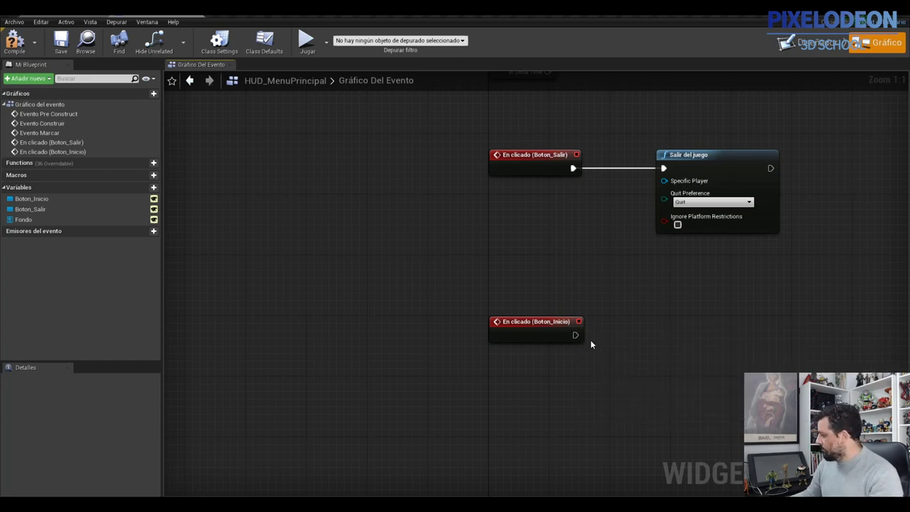
- Wire the Inicio click to Abrir el nivel with Level Name Nivel1, compile, and launch a preview
left_click_drag(574, 335, 666, 329)
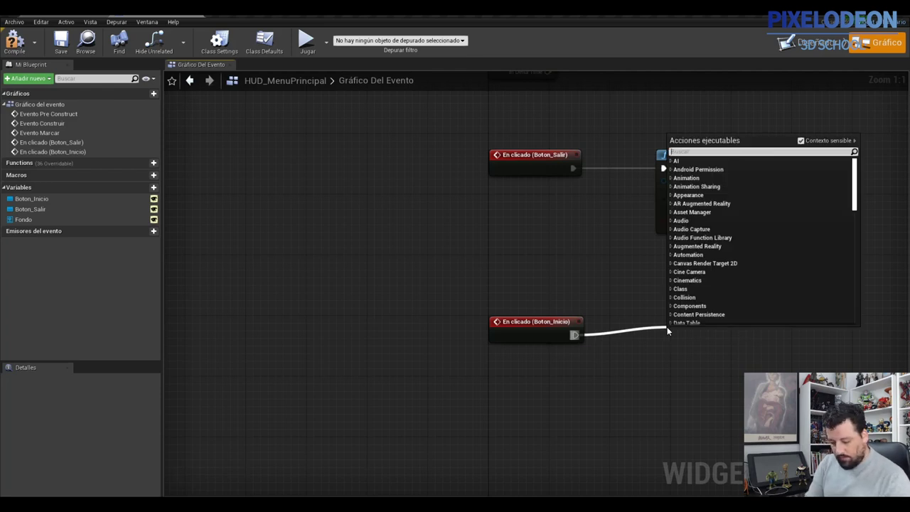
type("open l")
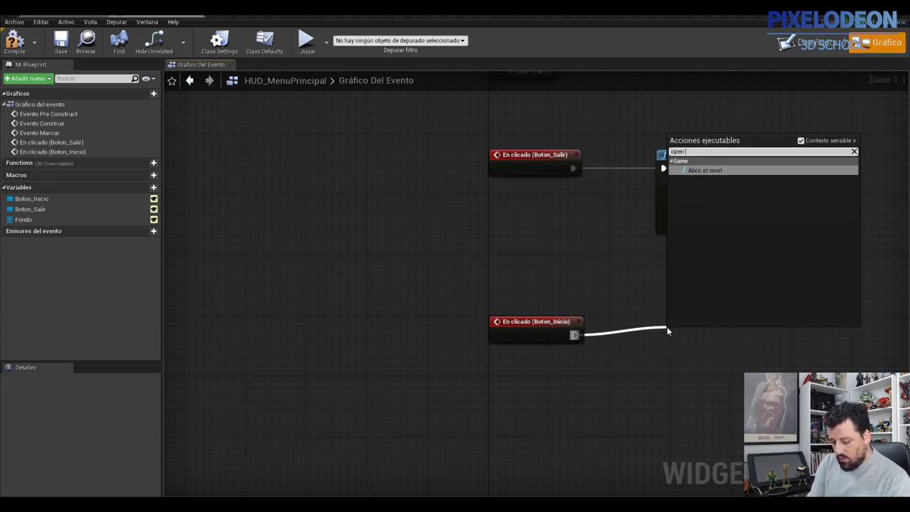
type("ever")
key("BackSpace")
key("BackSpace")
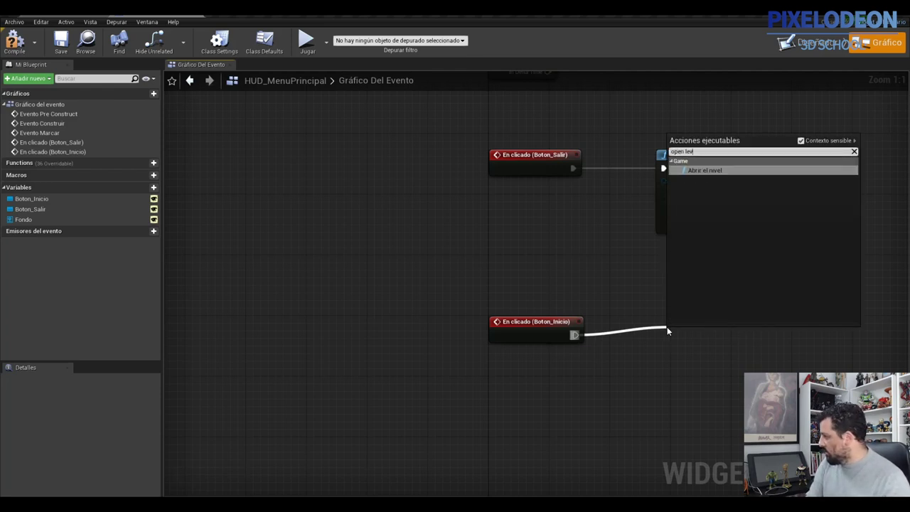
left_click(703, 170)
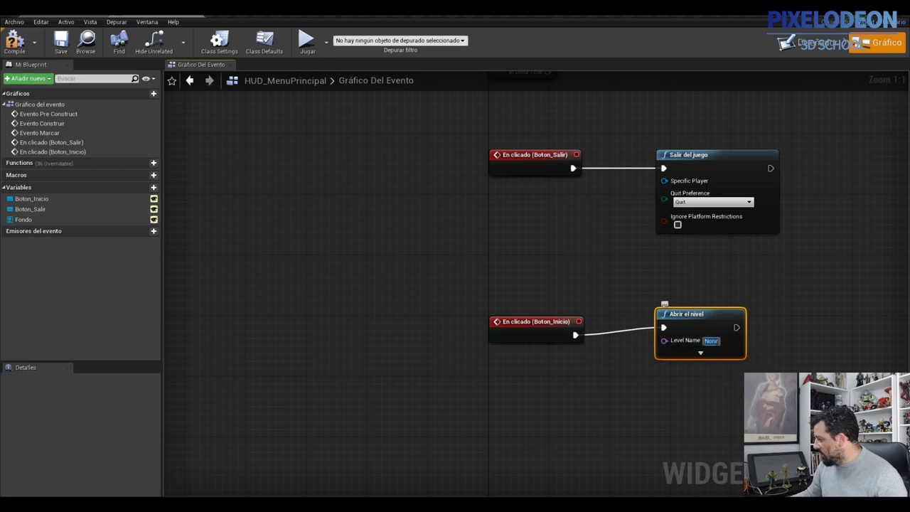
type("ivel1")
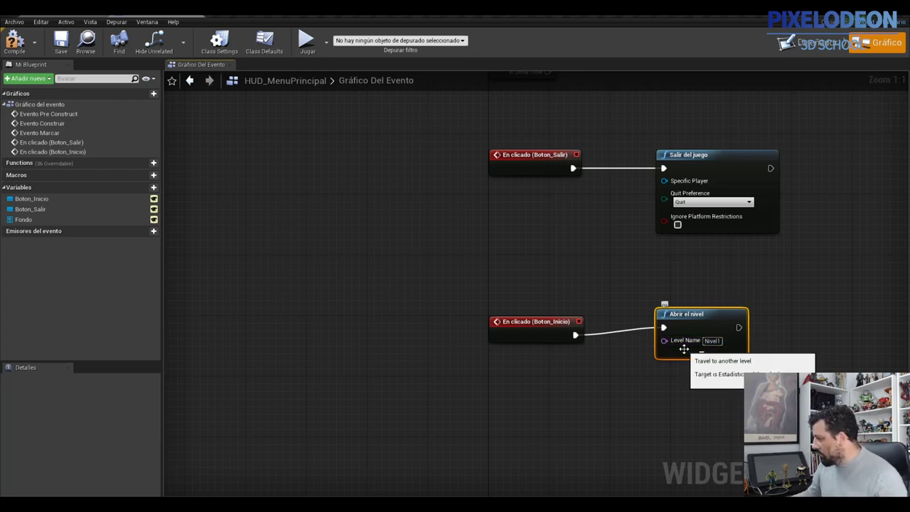
left_click(5, 43)
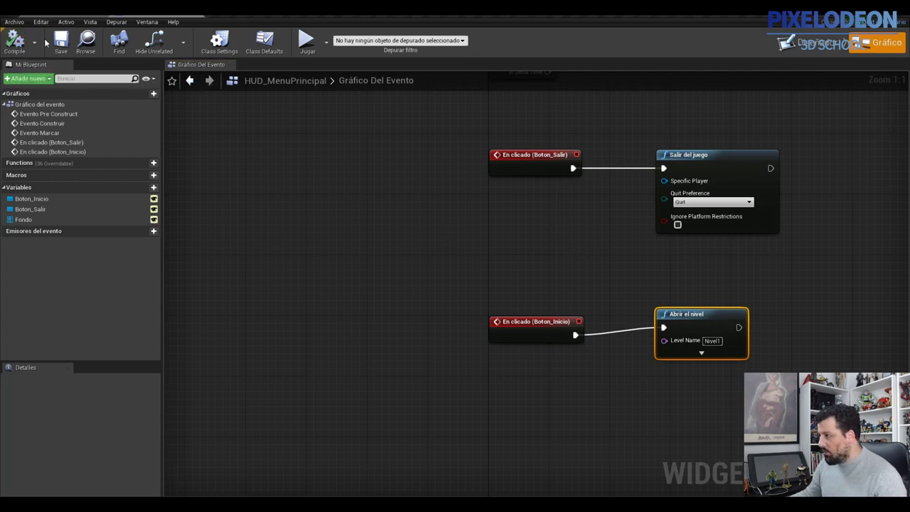
left_click(305, 41)
left_click(443, 279)
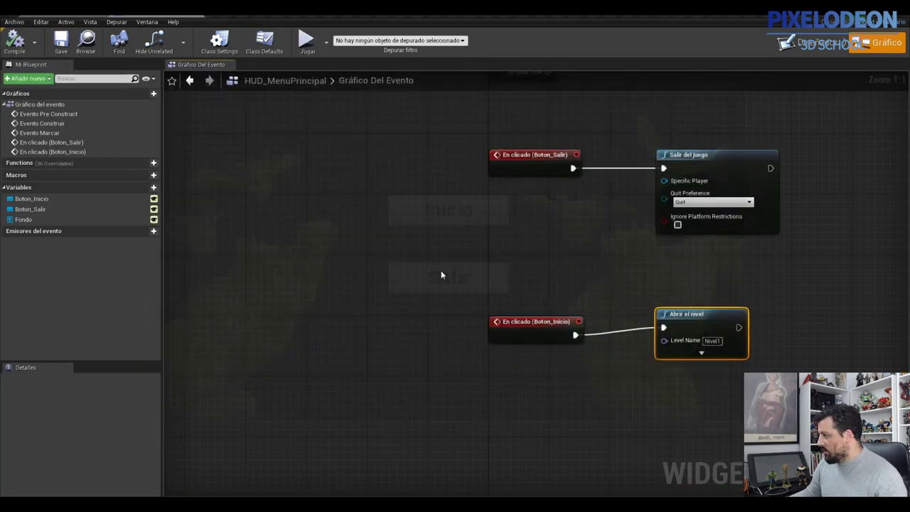
left_click(306, 39)
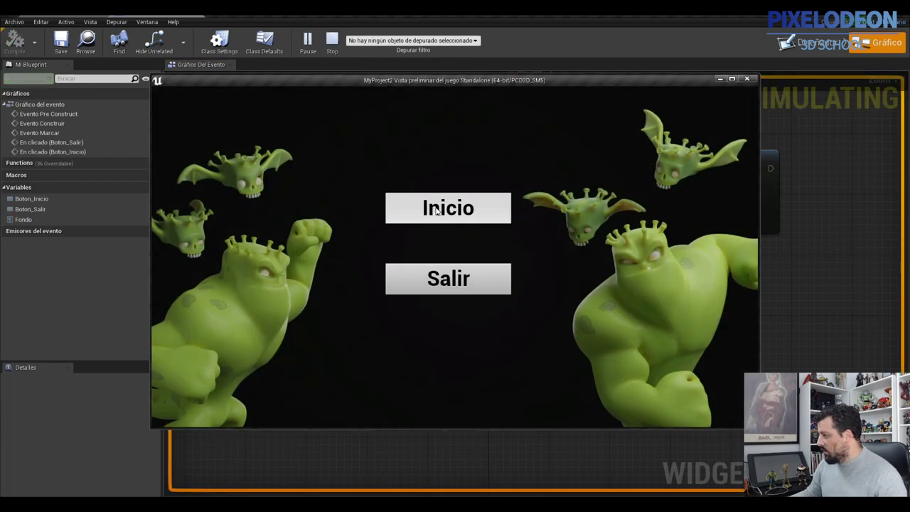
left_click(425, 210)
key("w")
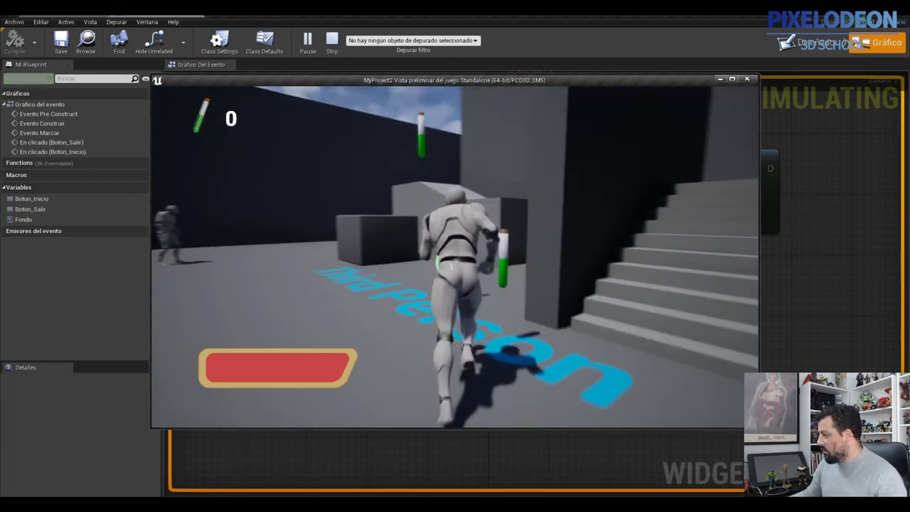
key("w")
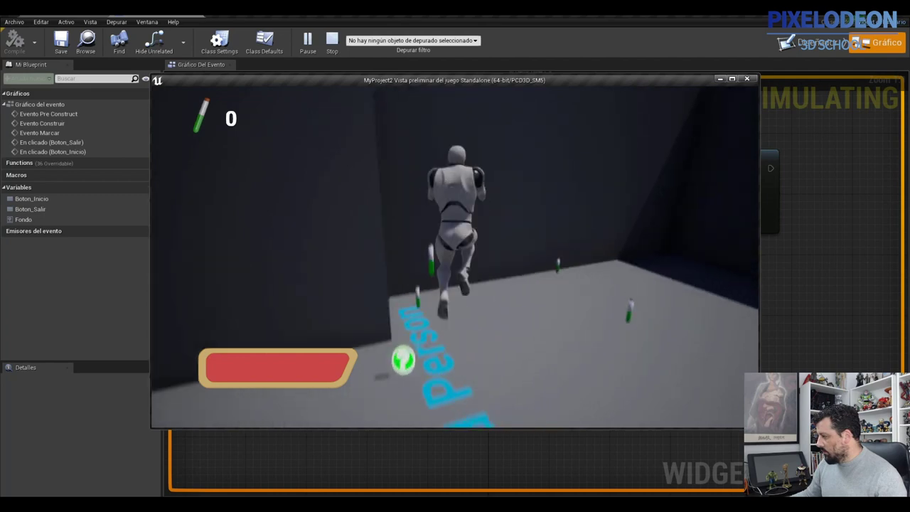
key("w")
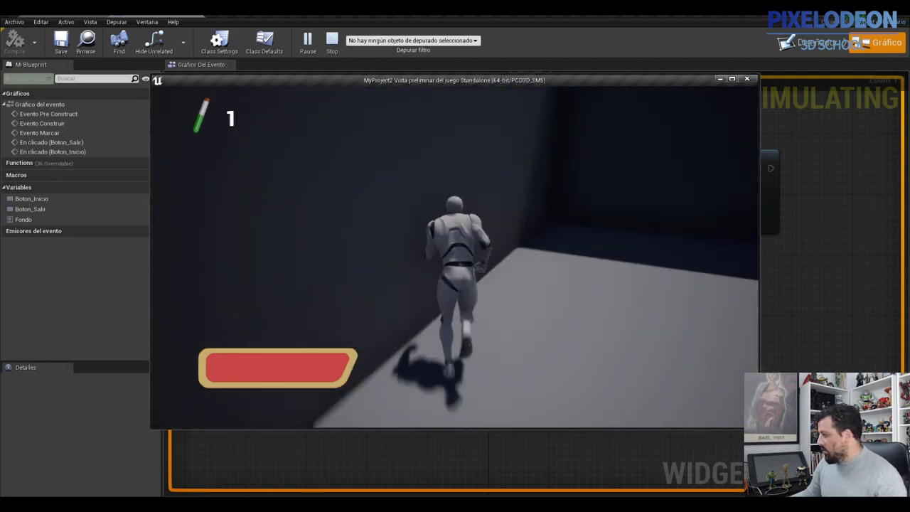
key("w")
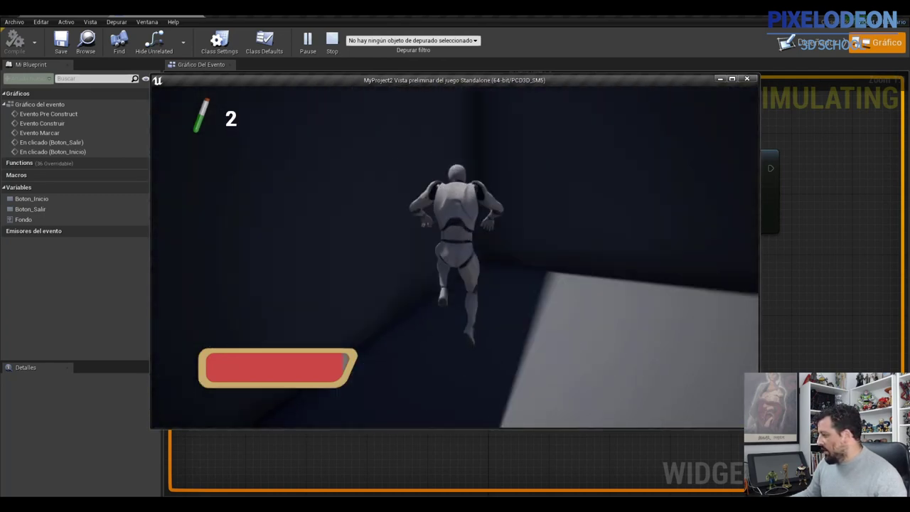
key("w")
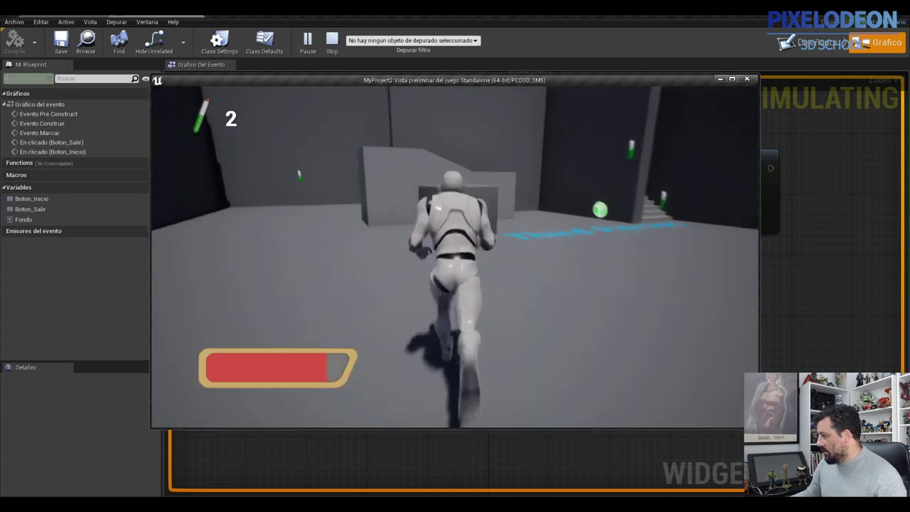
key("w")
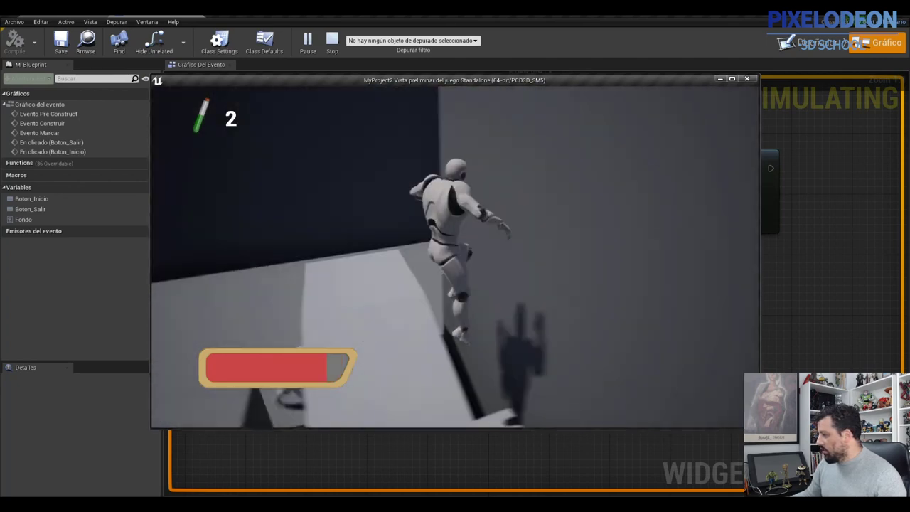
key("Escape")
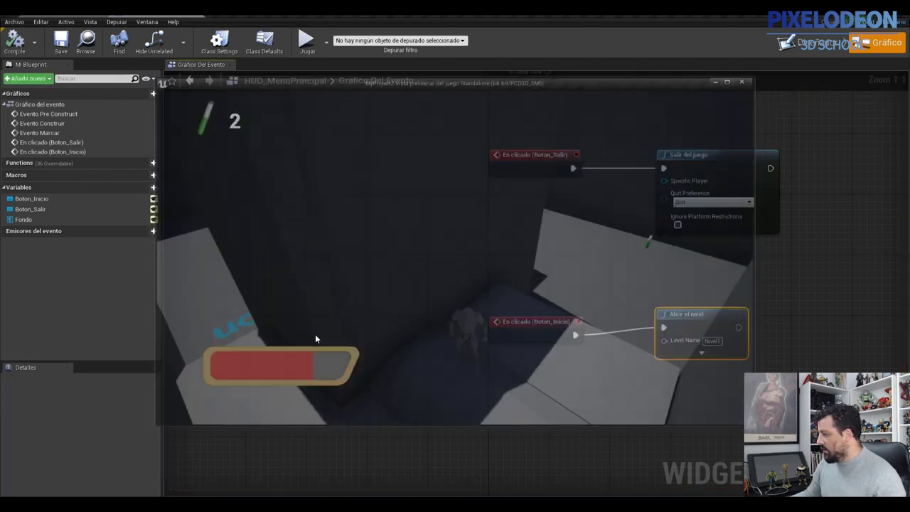
left_click(308, 44)
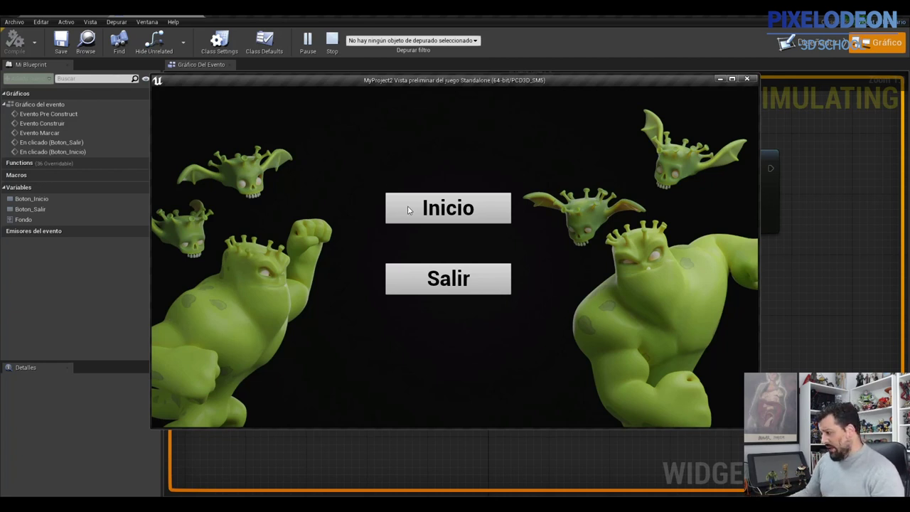
left_click(455, 199)
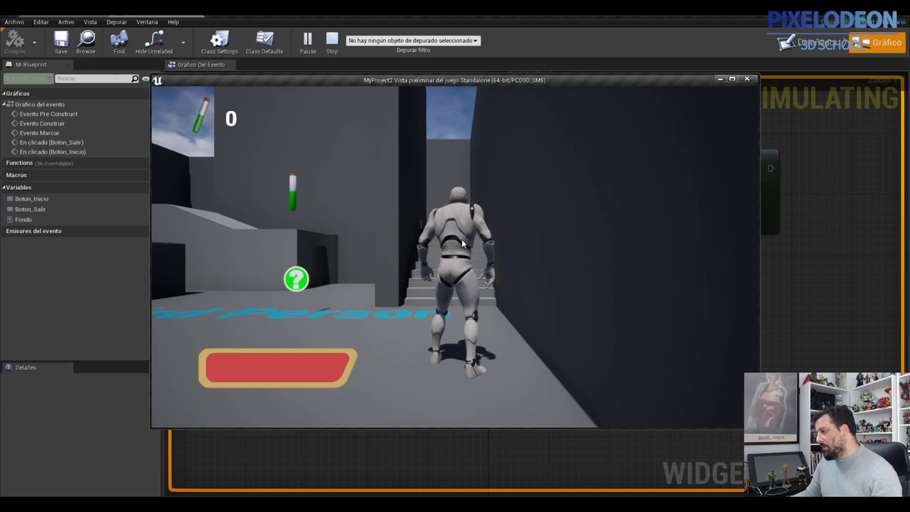
key("Escape")
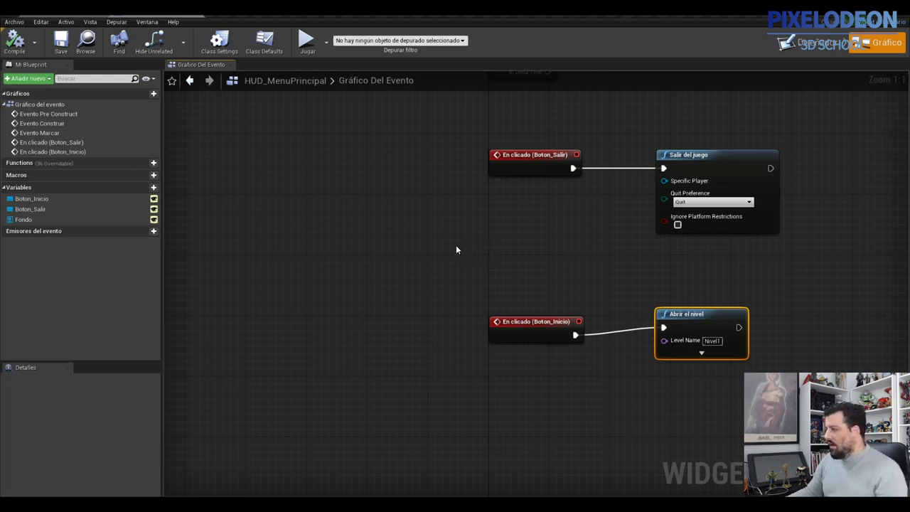
- Close the HUD_MenuPrincipal blueprint editor and deselect the asset in the Content Browser
scroll(498, 253, "down", 3)
scroll(528, 229, "up", 2)
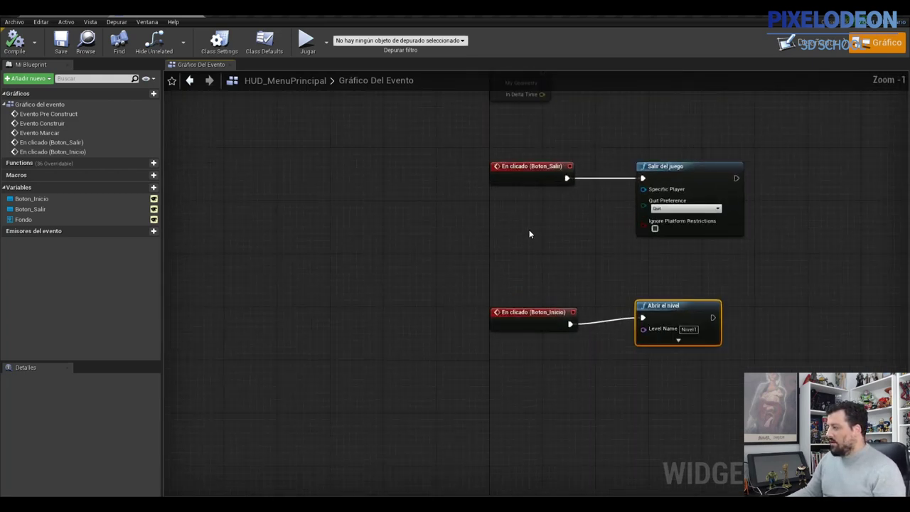
left_click(84, 26)
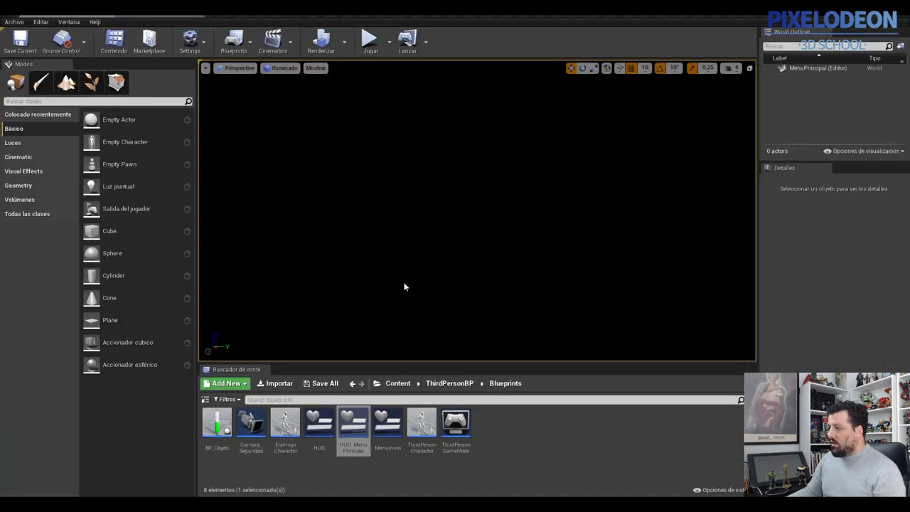
left_click(630, 412)
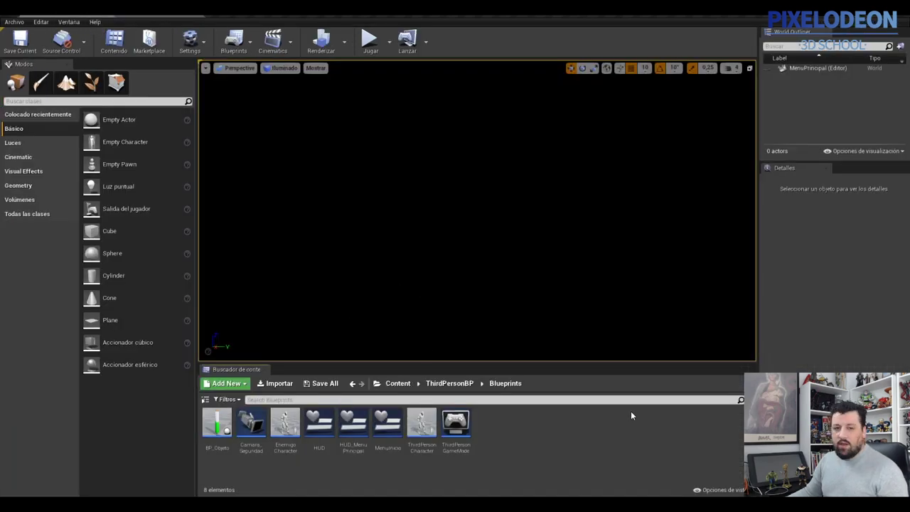